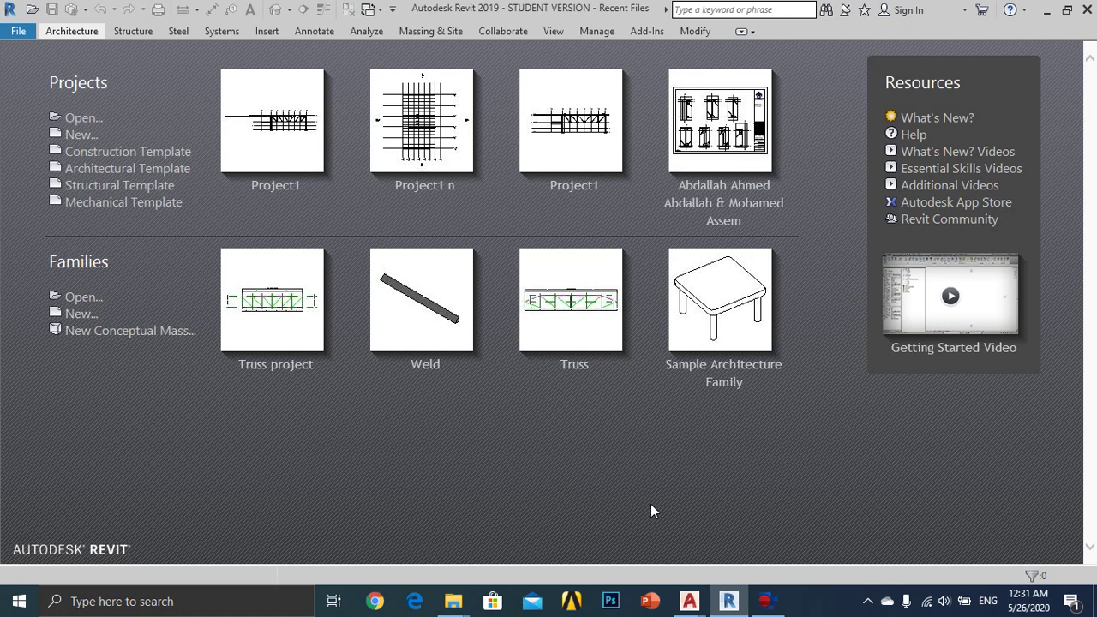
- Start a new Revit project from the Structural Template
{"action": "left_click", "coordinate": [160, 190]}
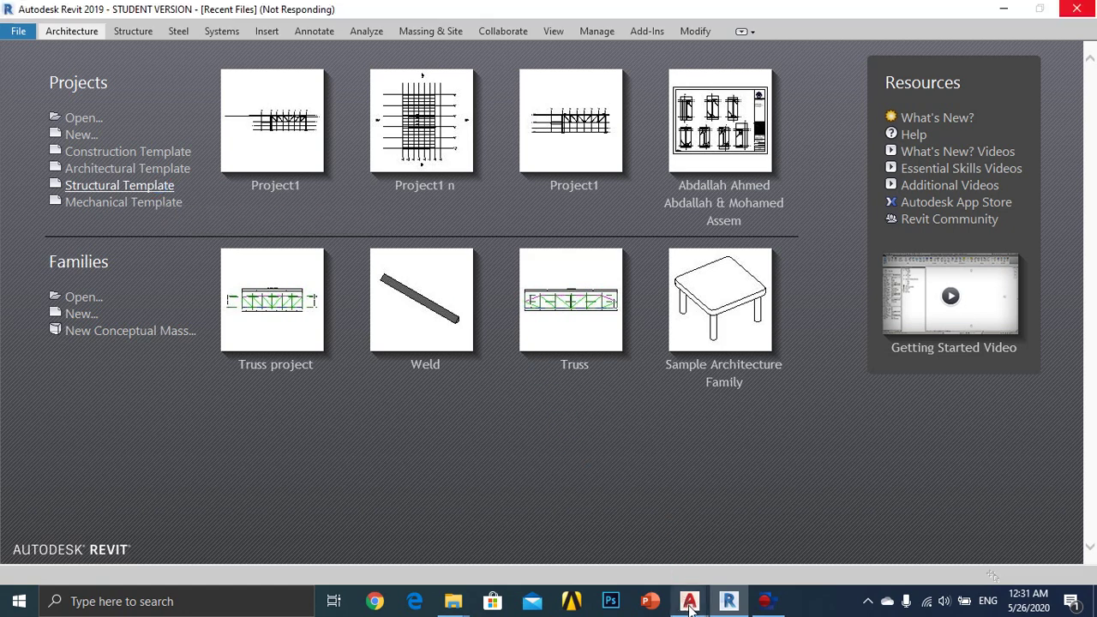
- Switch to AutoCAD's Drawing1 and pan along the row of floor plans, including the ground floor
{"action": "left_click", "coordinate": [772, 528]}
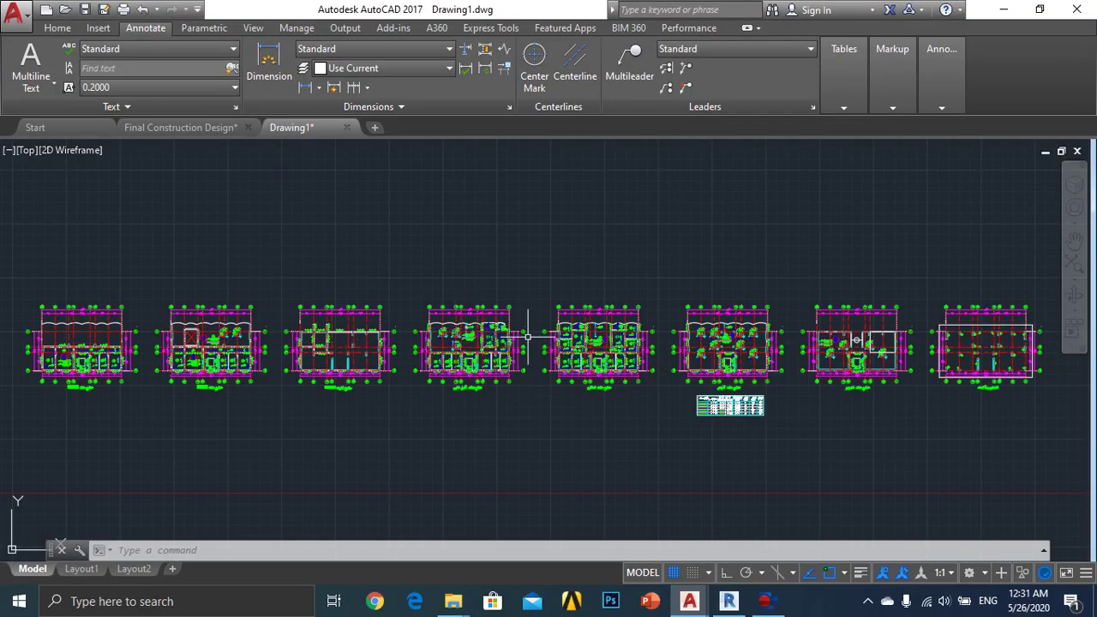
{"action": "scroll", "coordinate": [905, 354], "scroll_direction": "up", "scroll_amount": 3}
{"action": "scroll", "coordinate": [551, 255], "scroll_direction": "up", "scroll_amount": 2}
{"action": "middle_click_drag", "start_coordinate": [853, 353], "coordinate": [699, 352]}
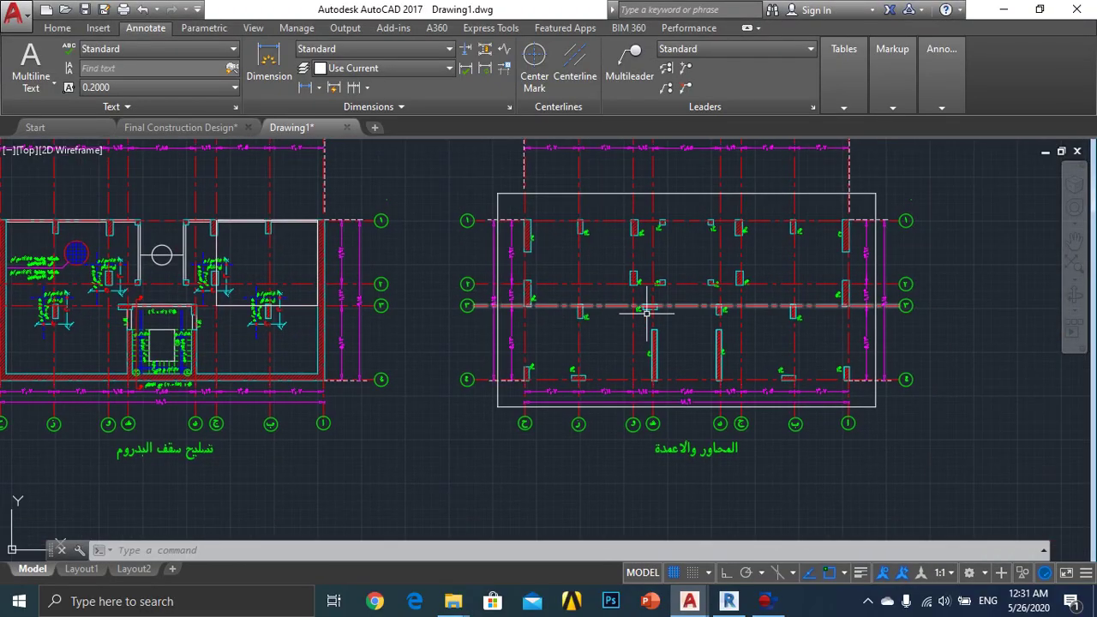
{"action": "scroll", "coordinate": [666, 394], "scroll_direction": "down", "scroll_amount": 1}
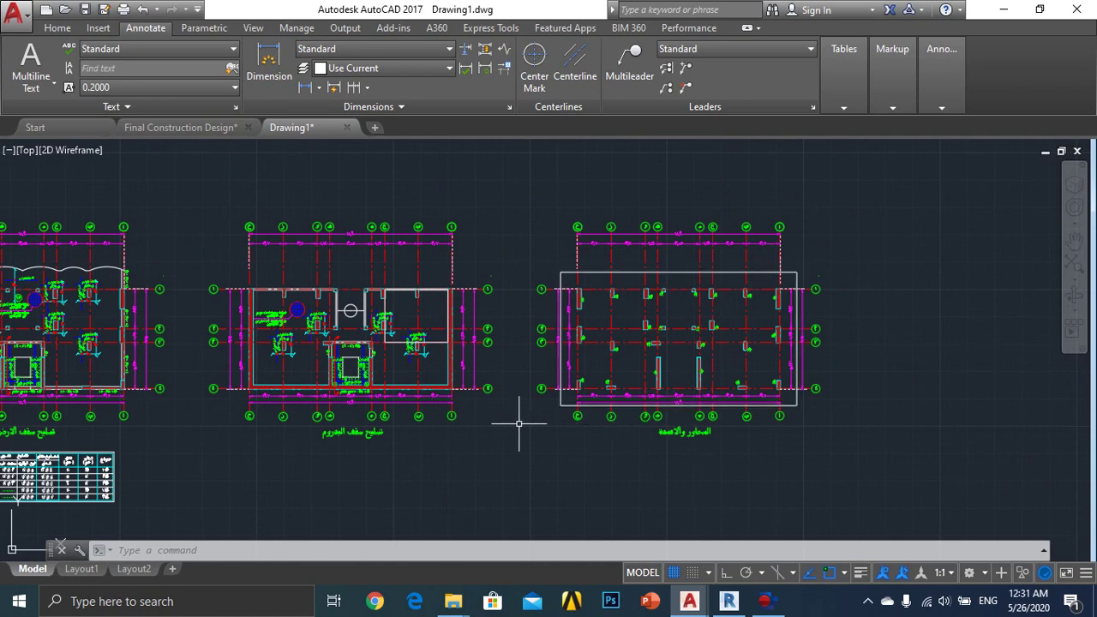
{"action": "scroll", "coordinate": [630, 405], "scroll_direction": "down", "scroll_amount": 1}
{"action": "scroll", "coordinate": [392, 351], "scroll_direction": "up", "scroll_amount": 1}
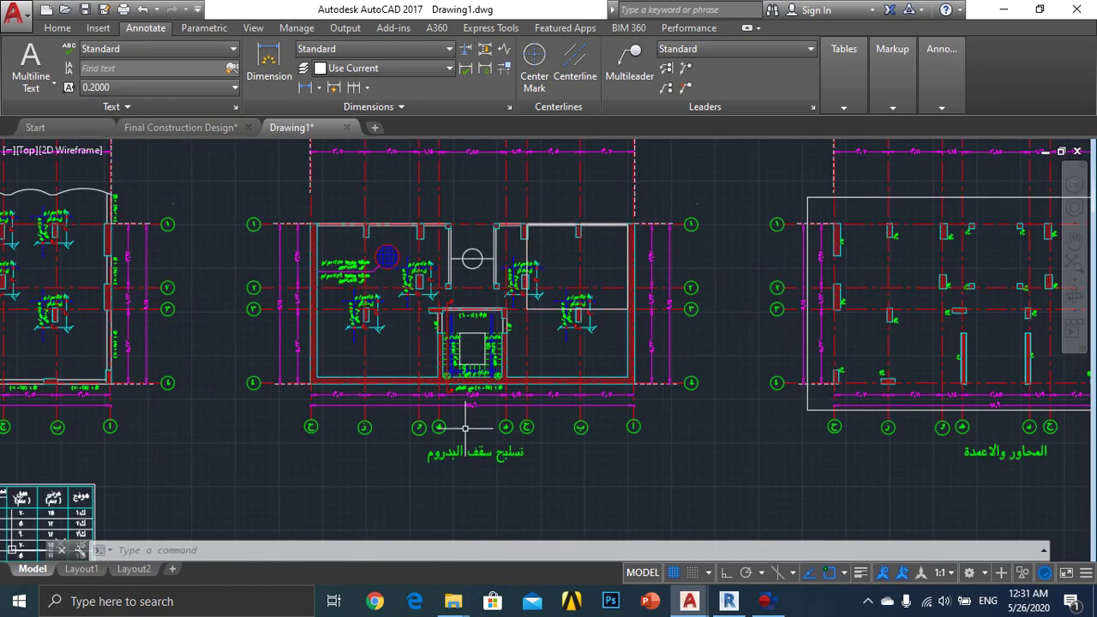
{"action": "mouse_move", "coordinate": [409, 395]}
{"action": "middle_mouse_down"}
{"action": "mouse_move", "coordinate": [448, 363]}
{"action": "mouse_move", "coordinate": [753, 387]}
{"action": "middle_mouse_up"}
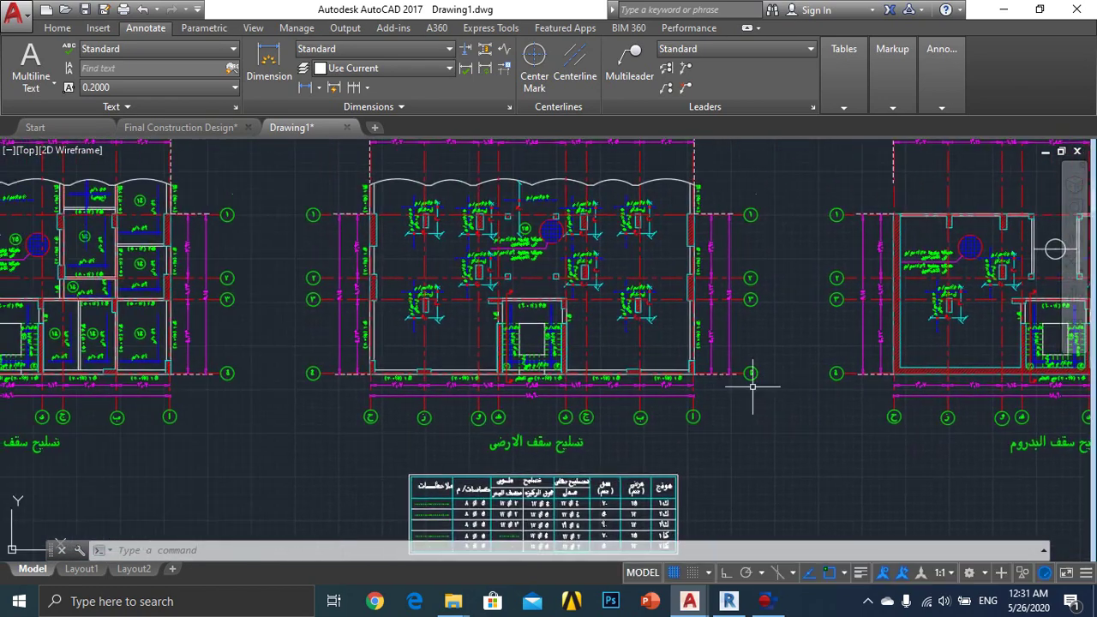
{"action": "middle_click_drag", "start_coordinate": [522, 385], "coordinate": [808, 385]}
{"action": "scroll", "coordinate": [809, 385], "scroll_direction": "down", "scroll_amount": 1}
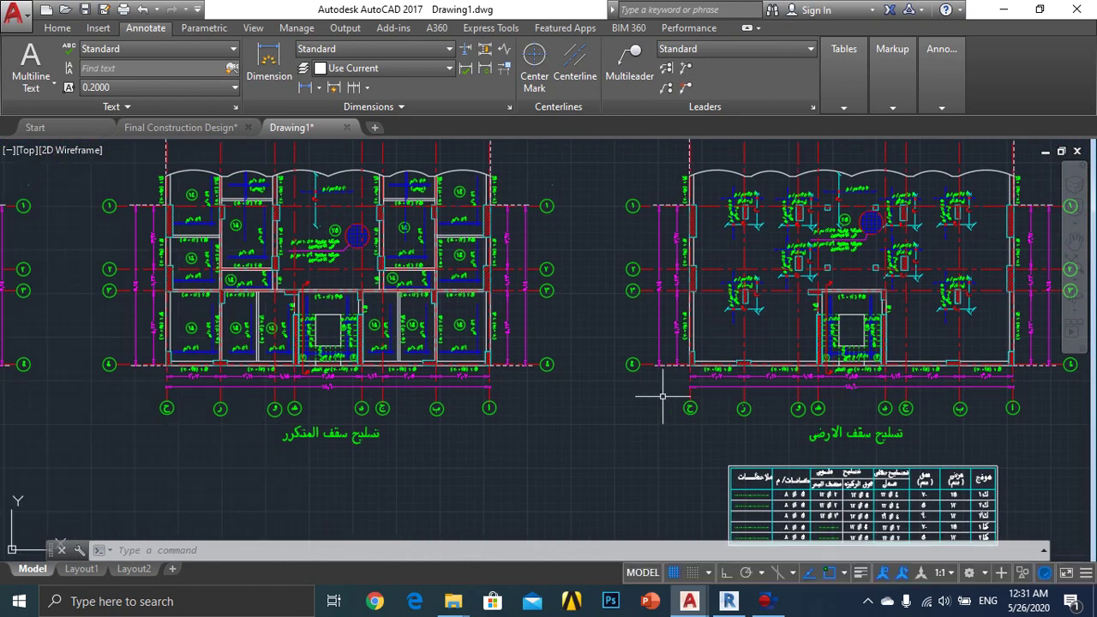
{"action": "scroll", "coordinate": [656, 392], "scroll_direction": "down", "scroll_amount": 1}
{"action": "middle_click_drag", "start_coordinate": [335, 375], "coordinate": [697, 361]}
{"action": "middle_click_drag", "start_coordinate": [489, 364], "coordinate": [521, 366]}
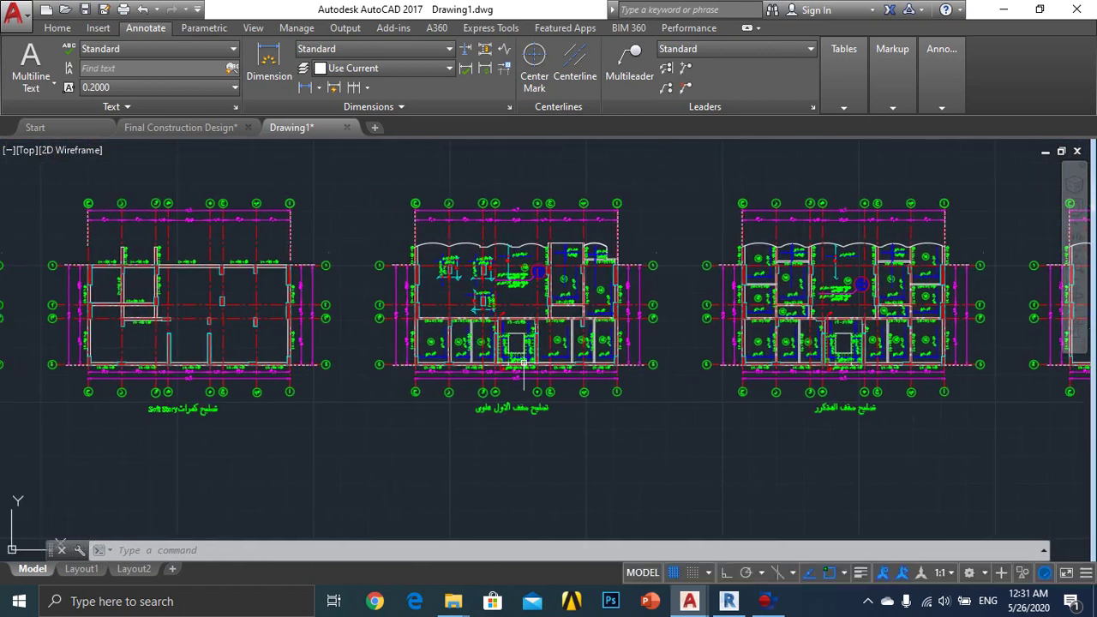
- Centre and zoom in on the Soft Story floor plan
{"action": "scroll", "coordinate": [475, 416], "scroll_direction": "up", "scroll_amount": 1}
{"action": "scroll", "coordinate": [470, 382], "scroll_direction": "down", "scroll_amount": 1}
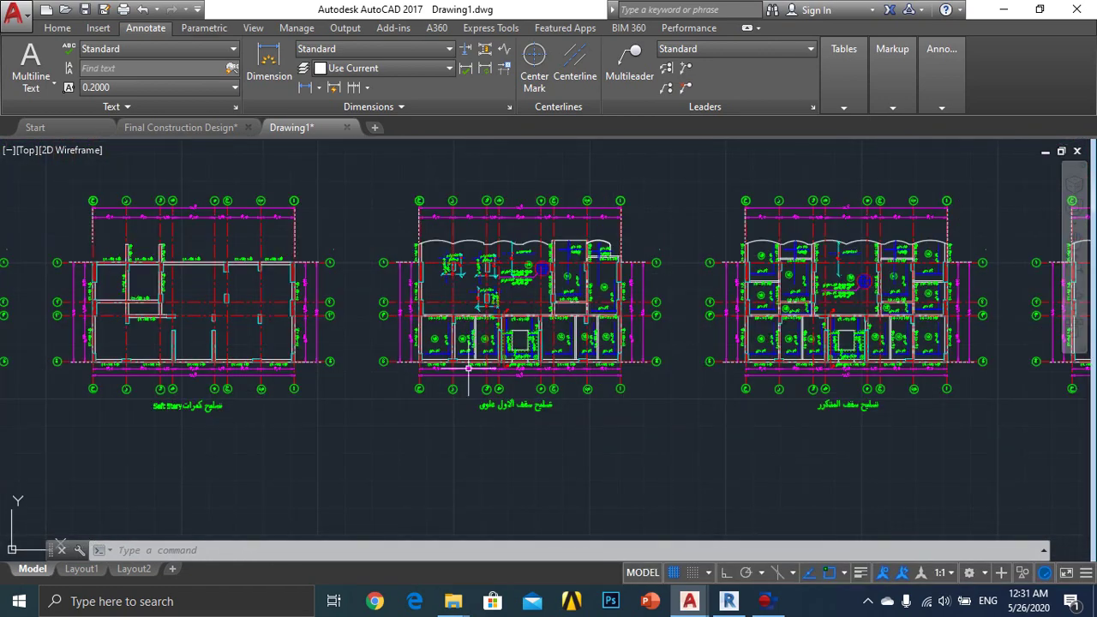
{"action": "middle_click_drag", "start_coordinate": [486, 395], "coordinate": [717, 387]}
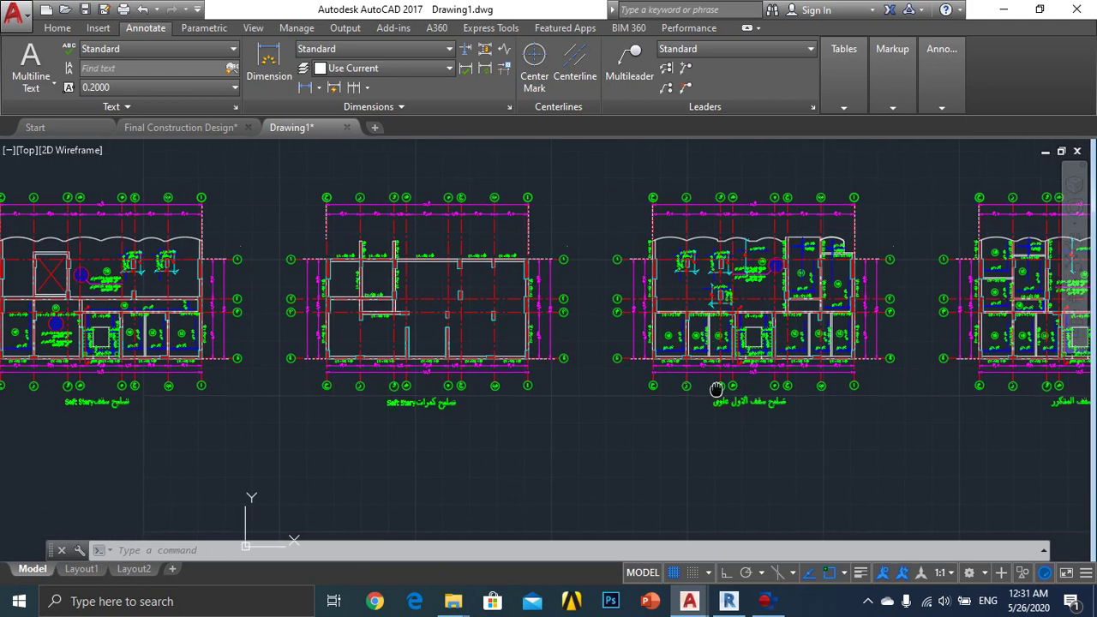
{"action": "middle_click_drag", "start_coordinate": [338, 386], "coordinate": [424, 374]}
{"action": "scroll", "coordinate": [265, 404], "scroll_direction": "up", "scroll_amount": 3}
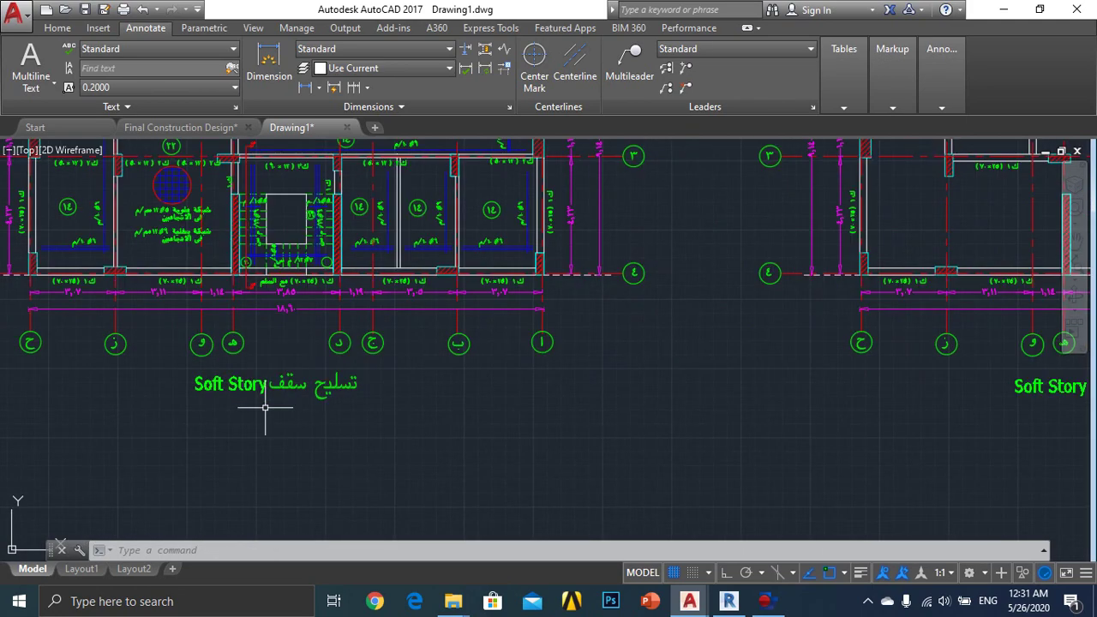
{"action": "scroll", "coordinate": [283, 407], "scroll_direction": "down", "scroll_amount": 3}
{"action": "scroll", "coordinate": [286, 400], "scroll_direction": "up", "scroll_amount": 4}
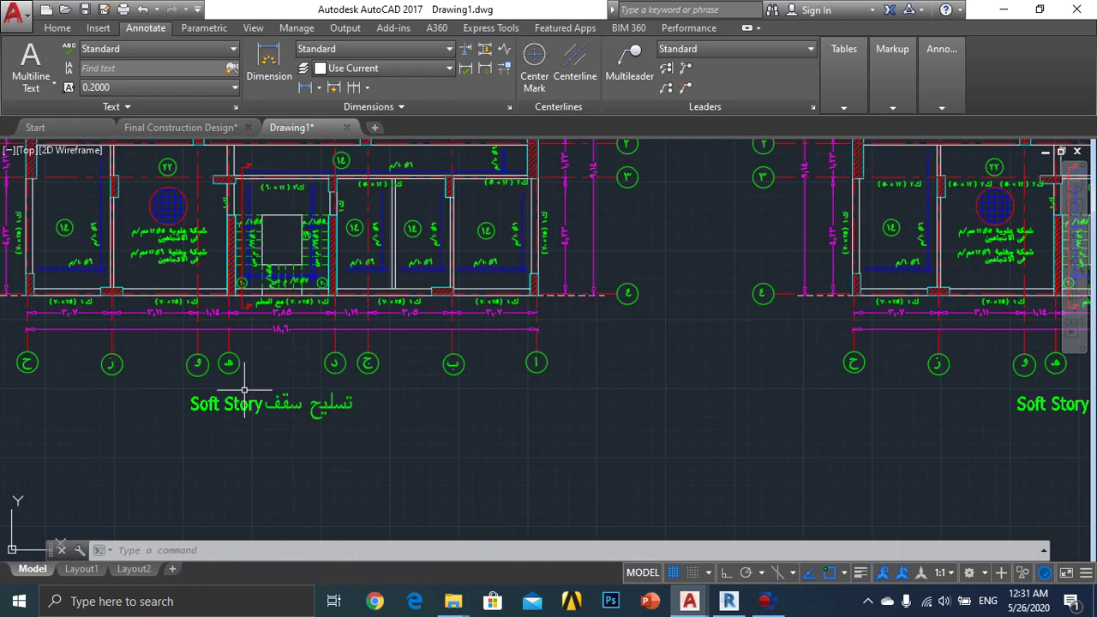
{"action": "scroll", "coordinate": [272, 419], "scroll_direction": "down", "scroll_amount": 4}
{"action": "scroll", "coordinate": [354, 357], "scroll_direction": "down", "scroll_amount": 3}
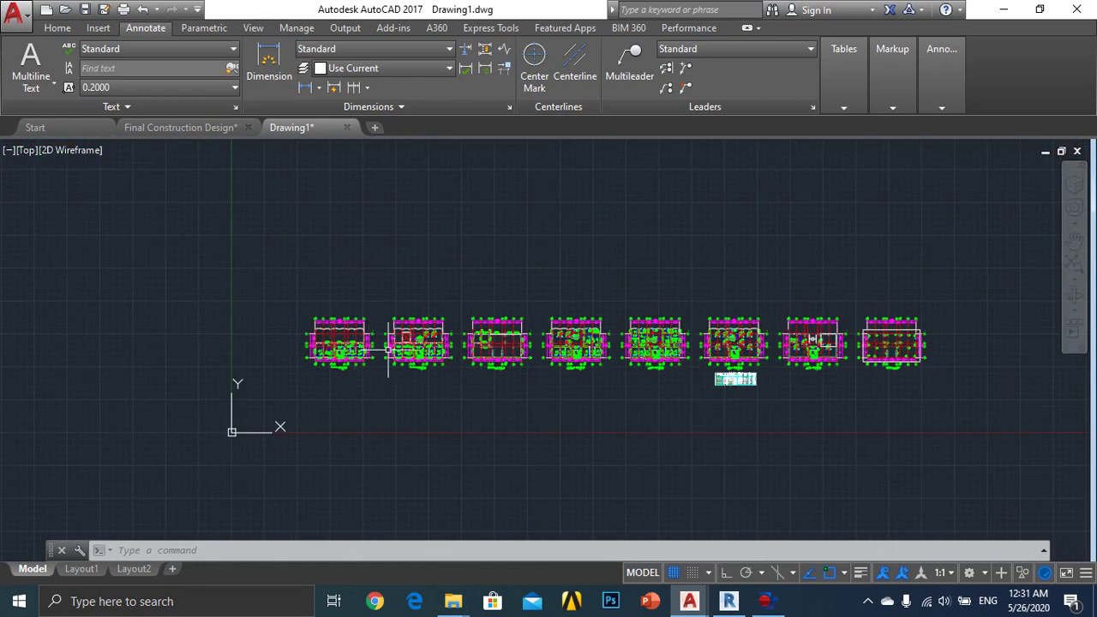
- Zoom in on the table below the plans and centre it
{"action": "middle_click_drag", "start_coordinate": [757, 366], "coordinate": [600, 377]}
{"action": "scroll", "coordinate": [632, 351], "scroll_direction": "up", "scroll_amount": 5}
{"action": "scroll", "coordinate": [632, 351], "scroll_direction": "up", "scroll_amount": 3}
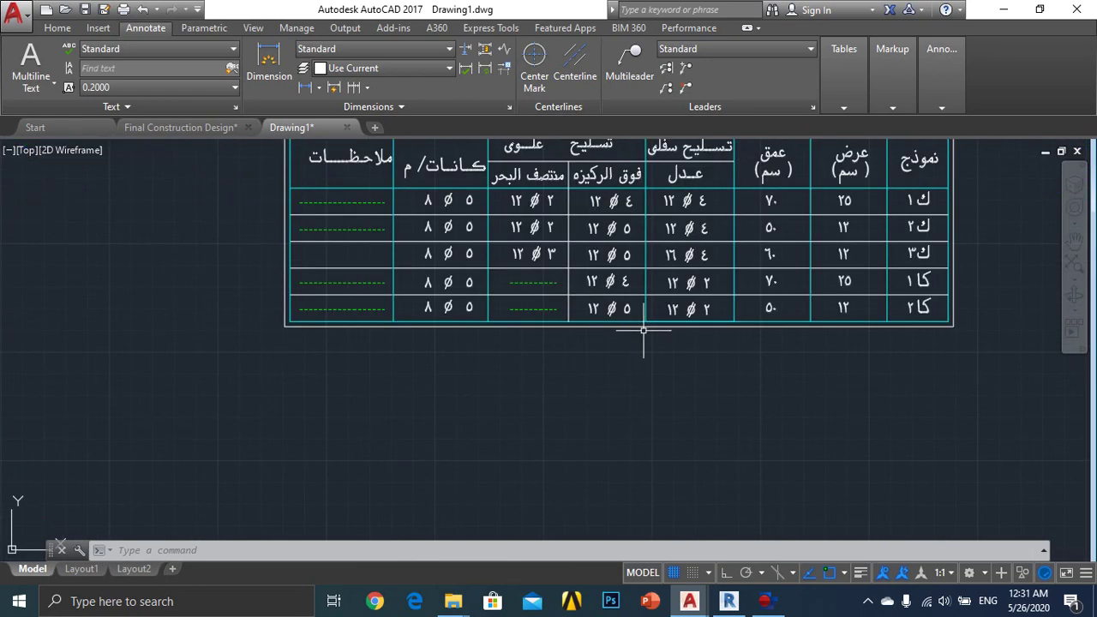
{"action": "mouse_move", "coordinate": [830, 340]}
{"action": "middle_mouse_down"}
{"action": "mouse_move", "coordinate": [660, 379]}
{"action": "mouse_move", "coordinate": [635, 397]}
{"action": "middle_mouse_up"}
{"action": "scroll", "coordinate": [626, 390], "scroll_direction": "down", "scroll_amount": 5}
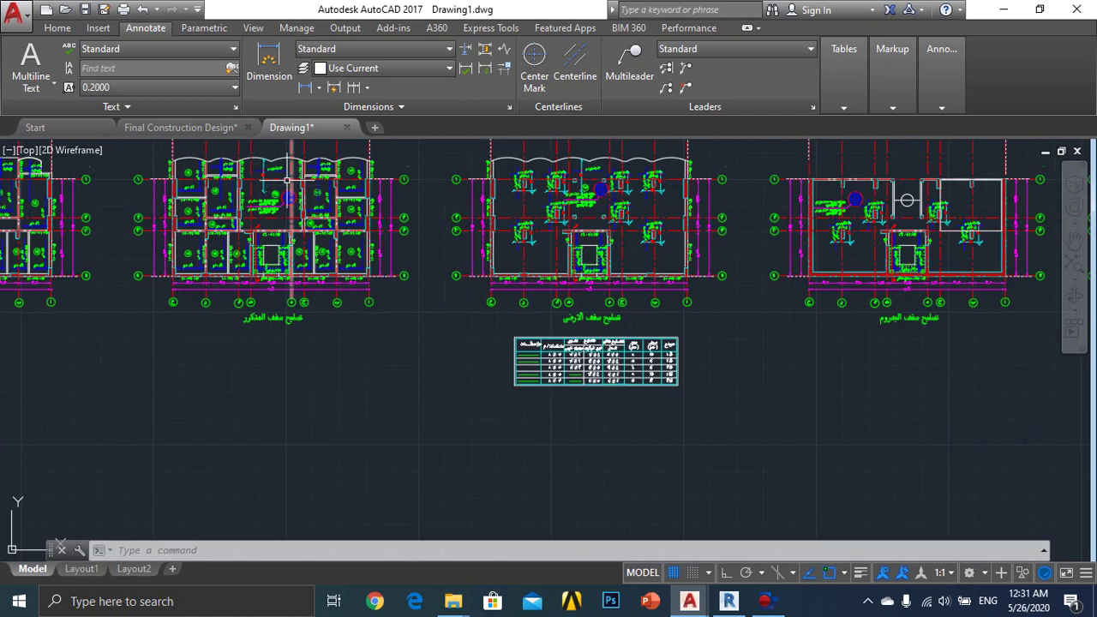
{"action": "scroll", "coordinate": [449, 314], "scroll_direction": "down", "scroll_amount": 3}
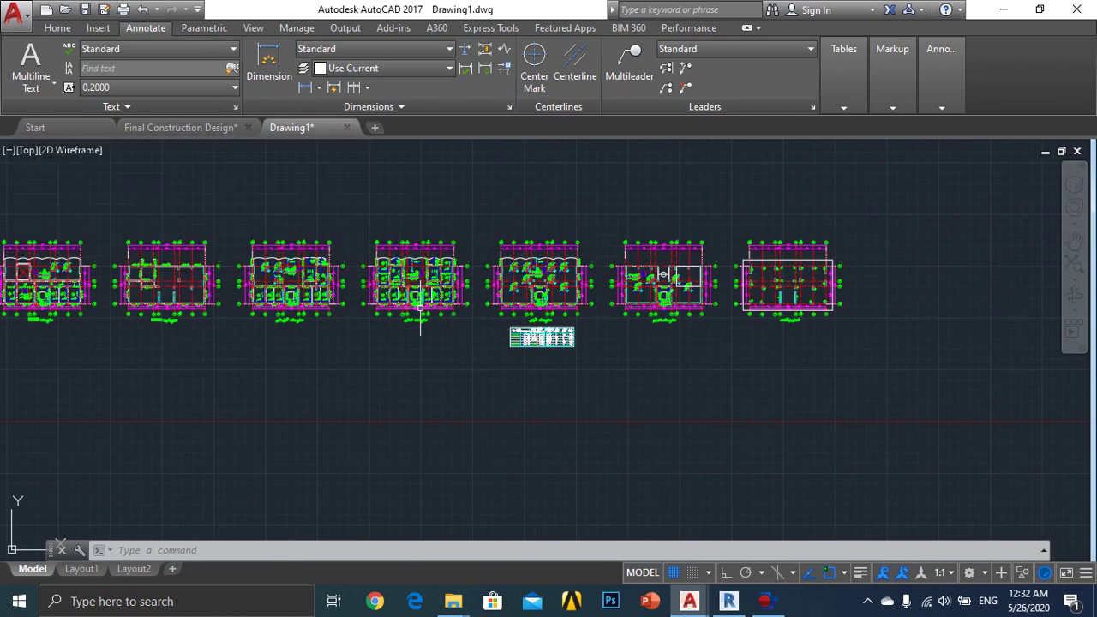
{"action": "scroll", "coordinate": [862, 273], "scroll_direction": "up", "scroll_amount": 3}
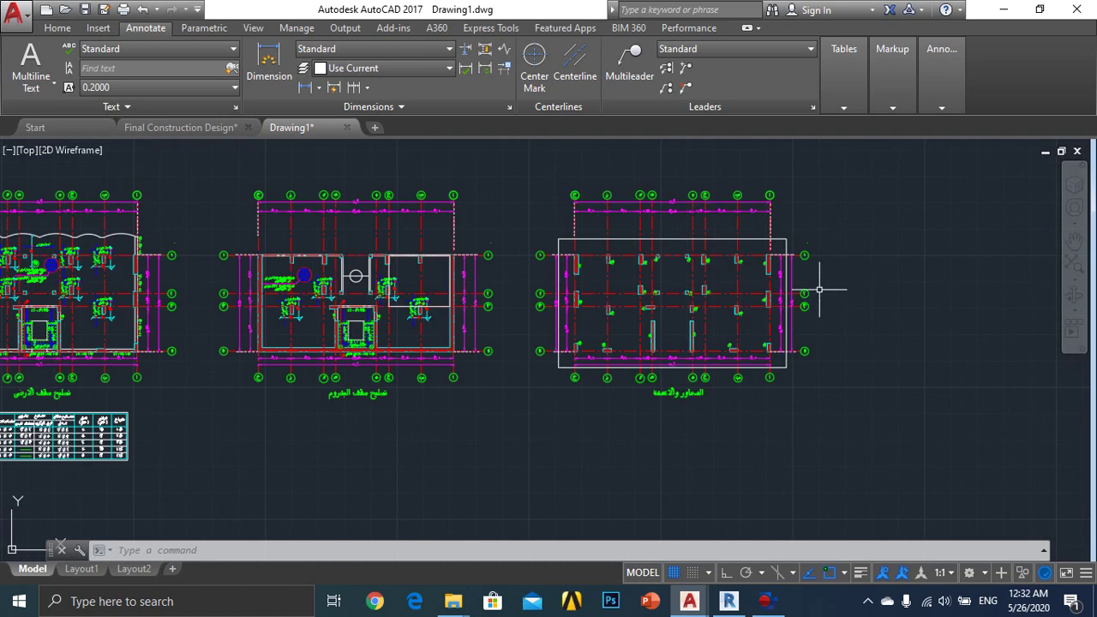
- Return to the Revit Project1 window showing the empty Structural Plan: Level 2
{"action": "left_click", "coordinate": [729, 601]}
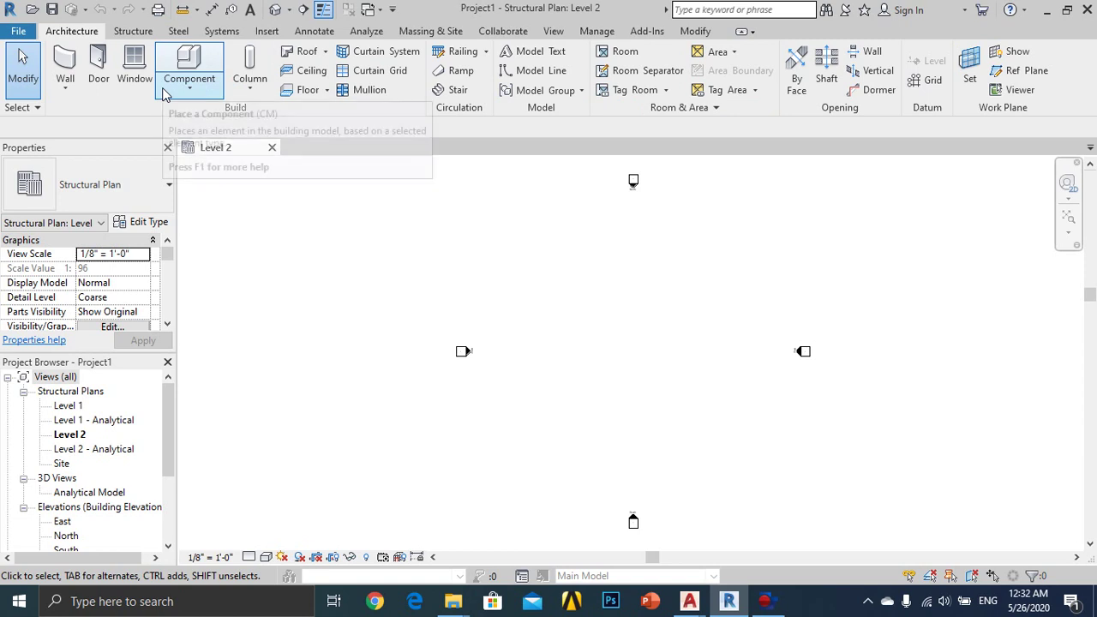
- Compare the Structure and Architecture ribbon tools, then display the Steel tab
{"action": "left_click", "coordinate": [133, 31]}
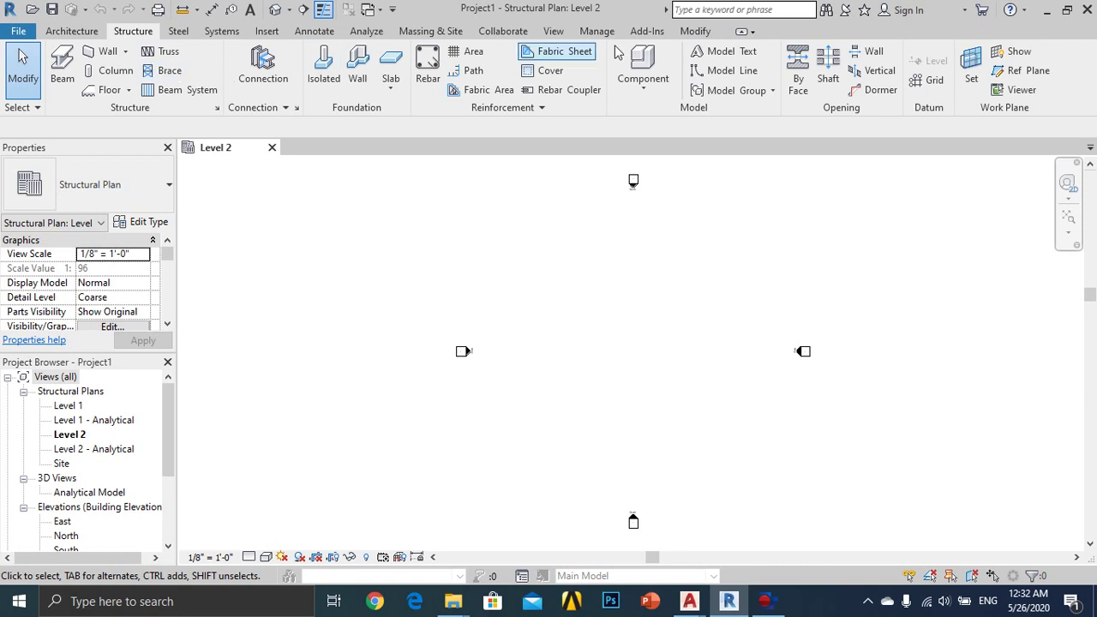
{"action": "left_click", "coordinate": [82, 34]}
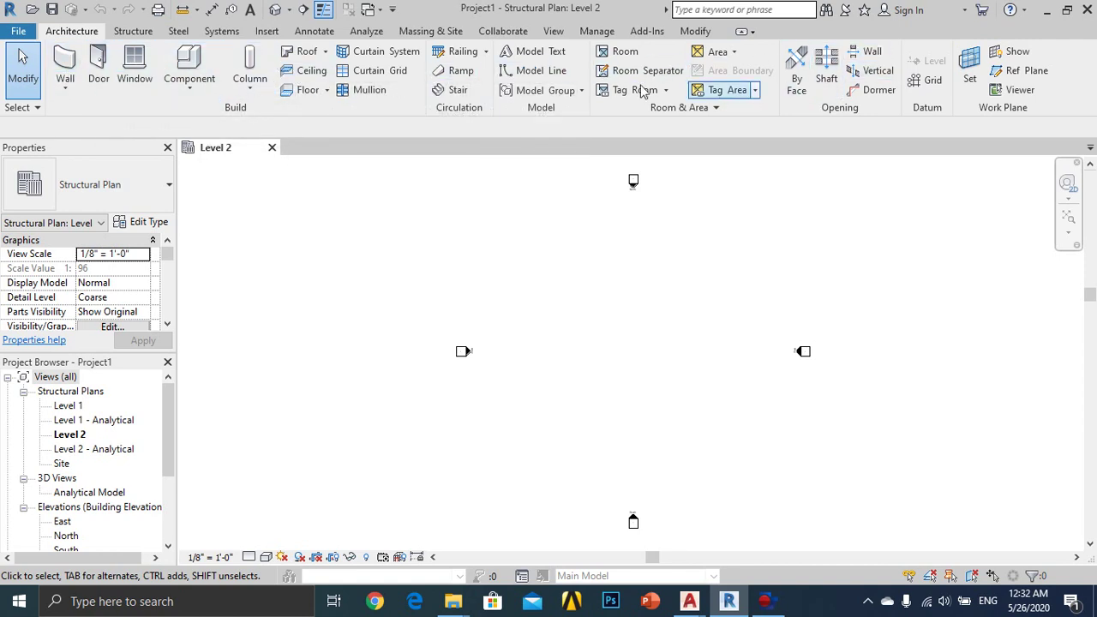
{"action": "left_click", "coordinate": [133, 31]}
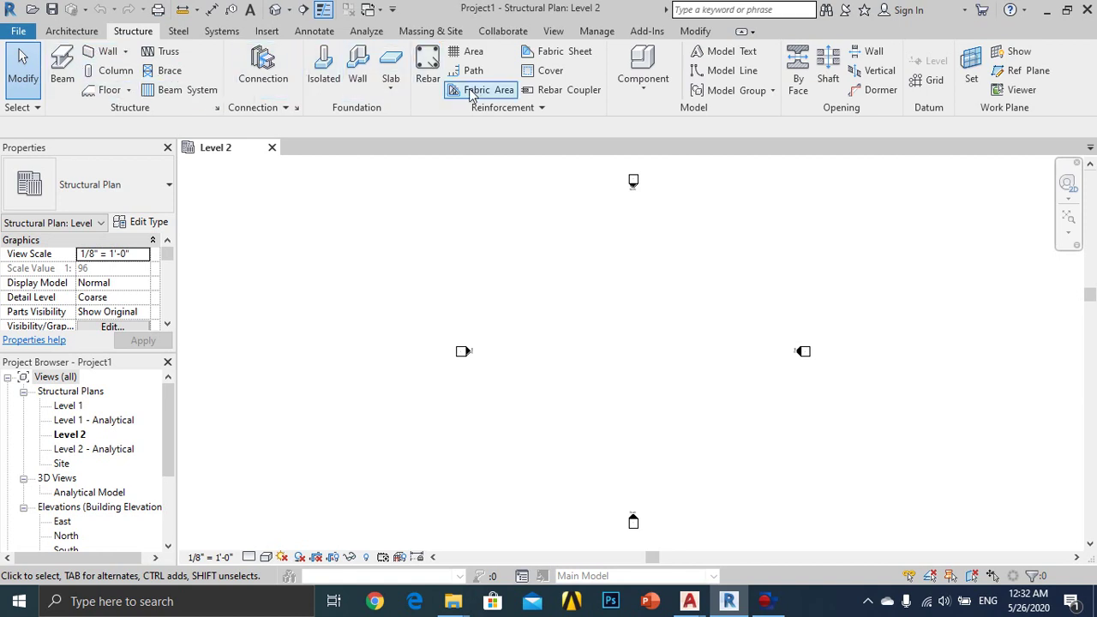
{"action": "left_click", "coordinate": [179, 32]}
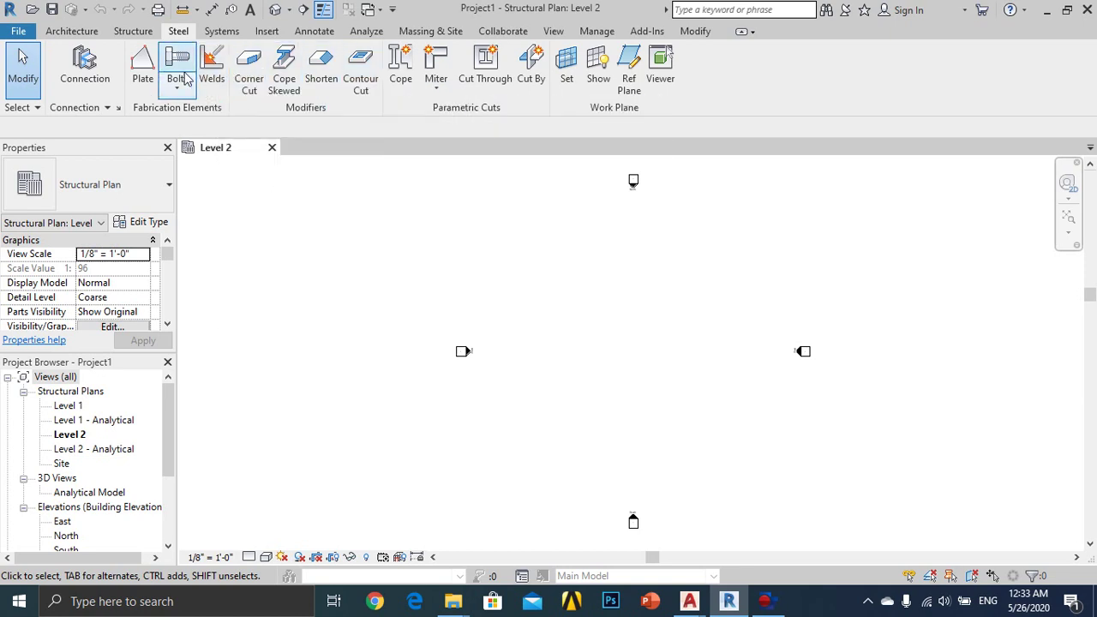
- Review the Systems tab's HVAC, plumbing and electrical tools, then display the Insert tab
{"action": "left_click", "coordinate": [223, 32]}
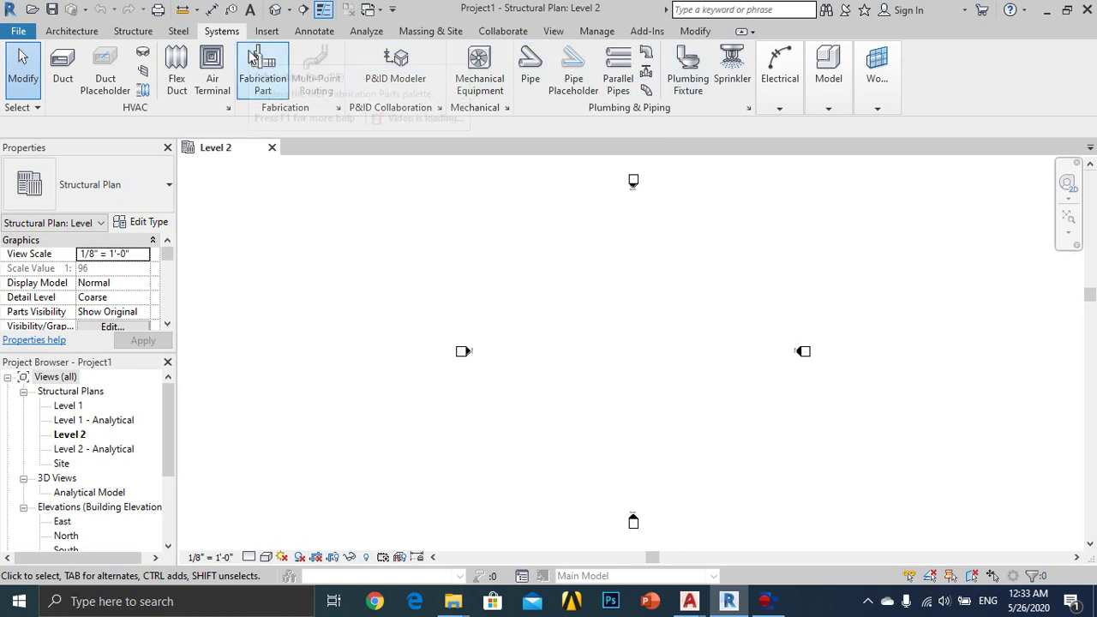
{"action": "left_click", "coordinate": [270, 33]}
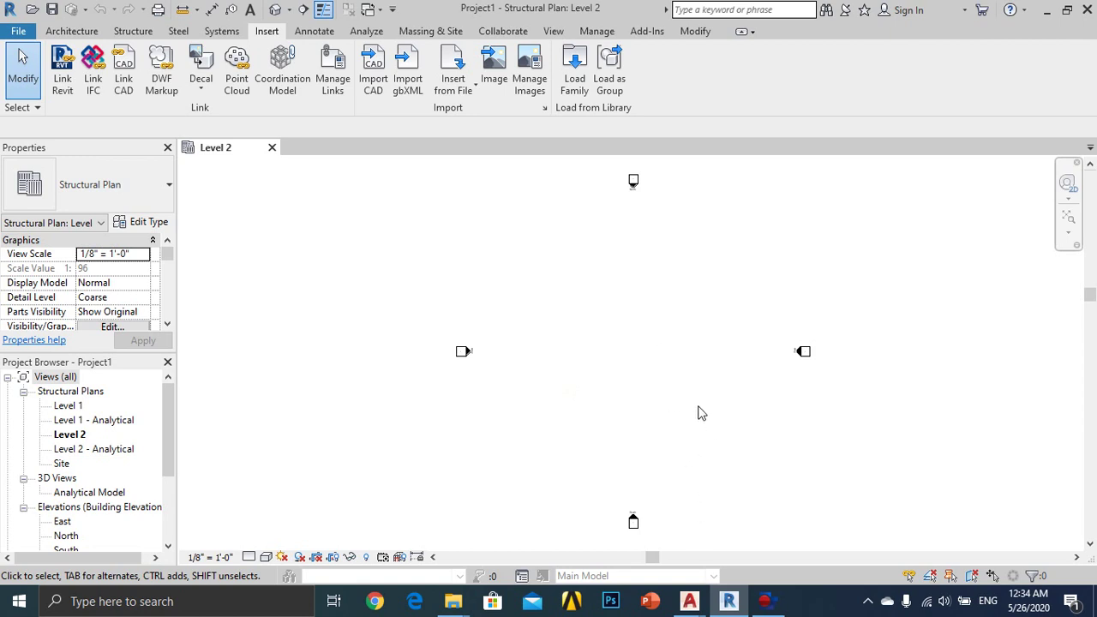
- Review the Annotate tab's tools, then display the Analyze tab
{"action": "left_click", "coordinate": [330, 32]}
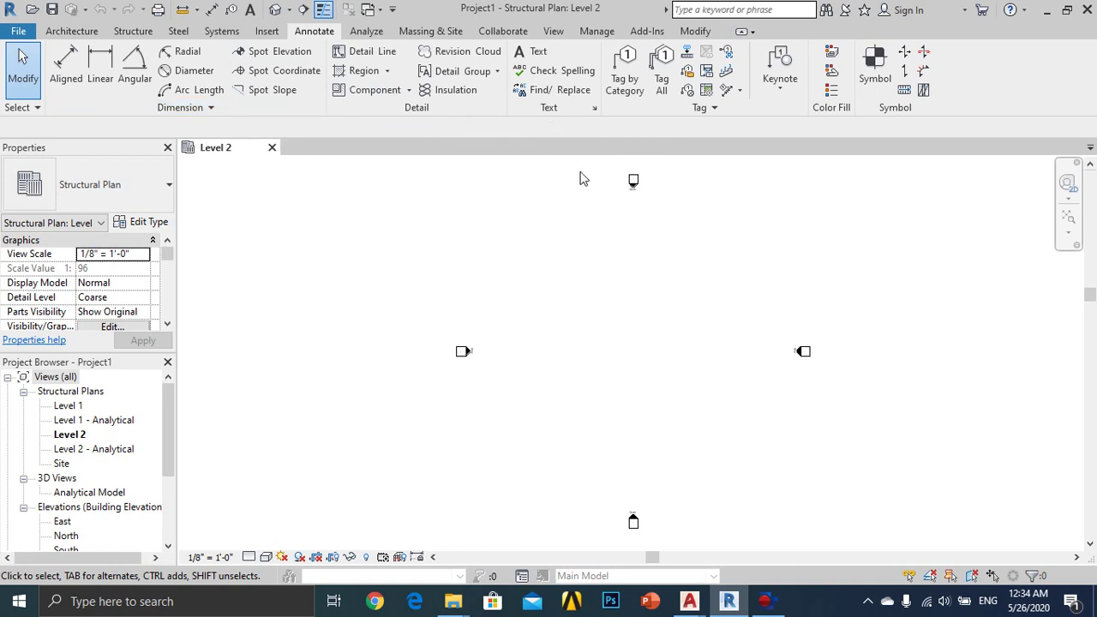
{"action": "left_click", "coordinate": [366, 32]}
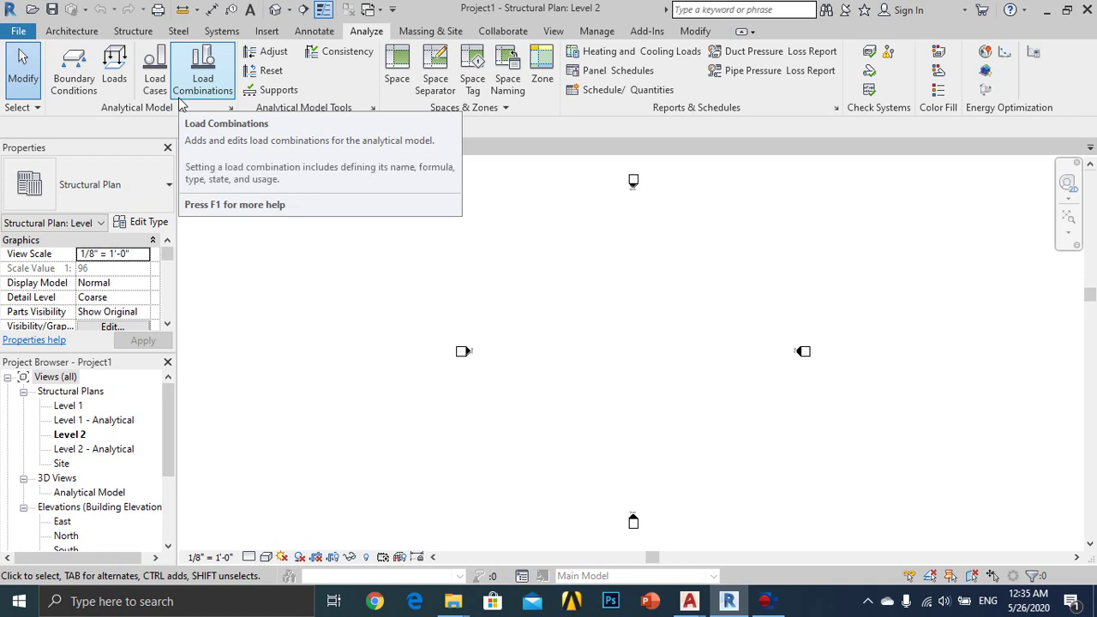
- Review the Massing & Site tools, then display the Collaborate tab
{"action": "left_click", "coordinate": [439, 32]}
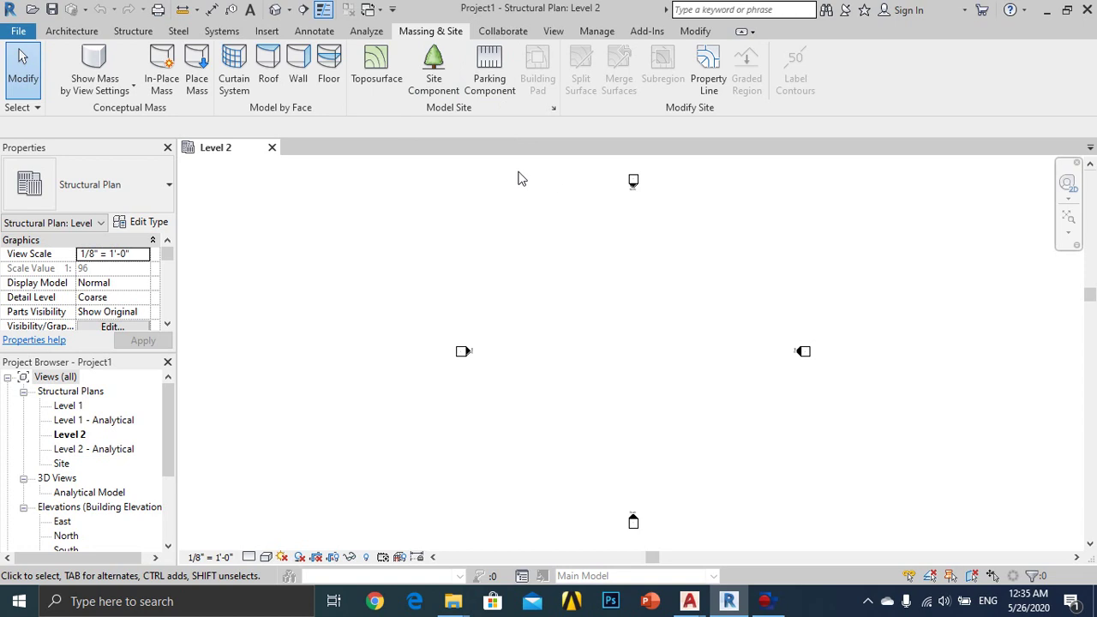
{"action": "left_click", "coordinate": [504, 33]}
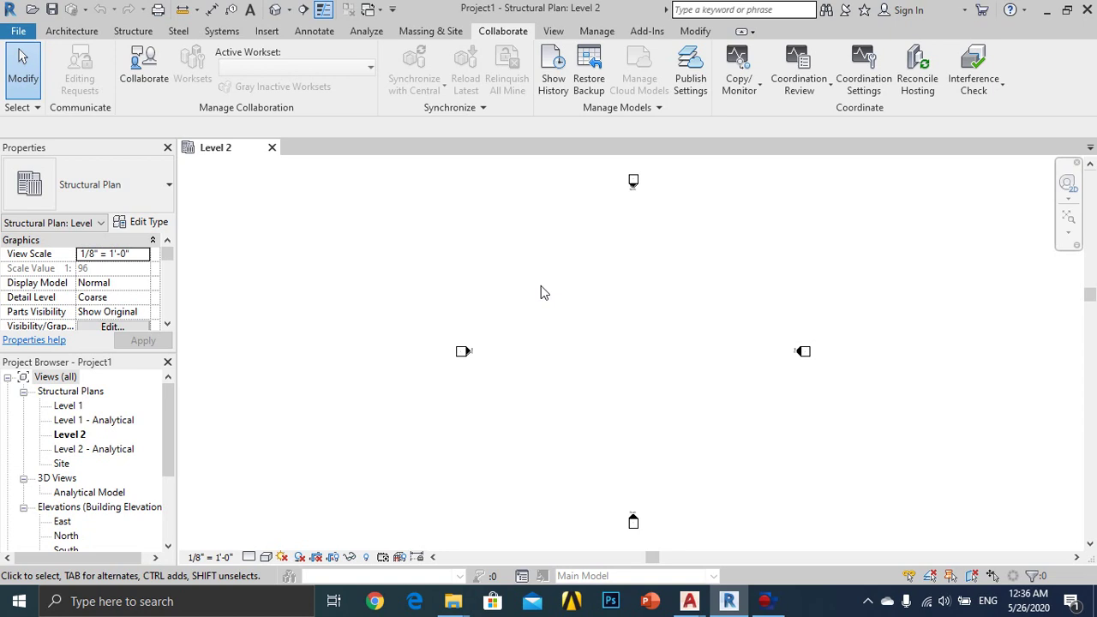
- Review the View tab's tools, then display the Manage tab
{"action": "left_click", "coordinate": [558, 32]}
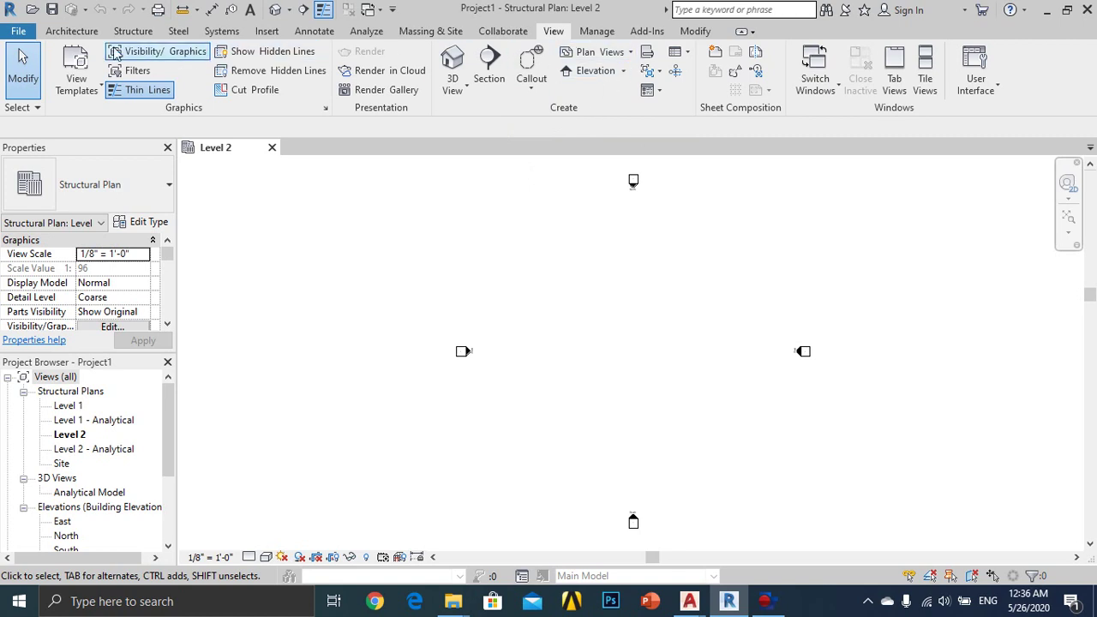
{"action": "left_click", "coordinate": [589, 32]}
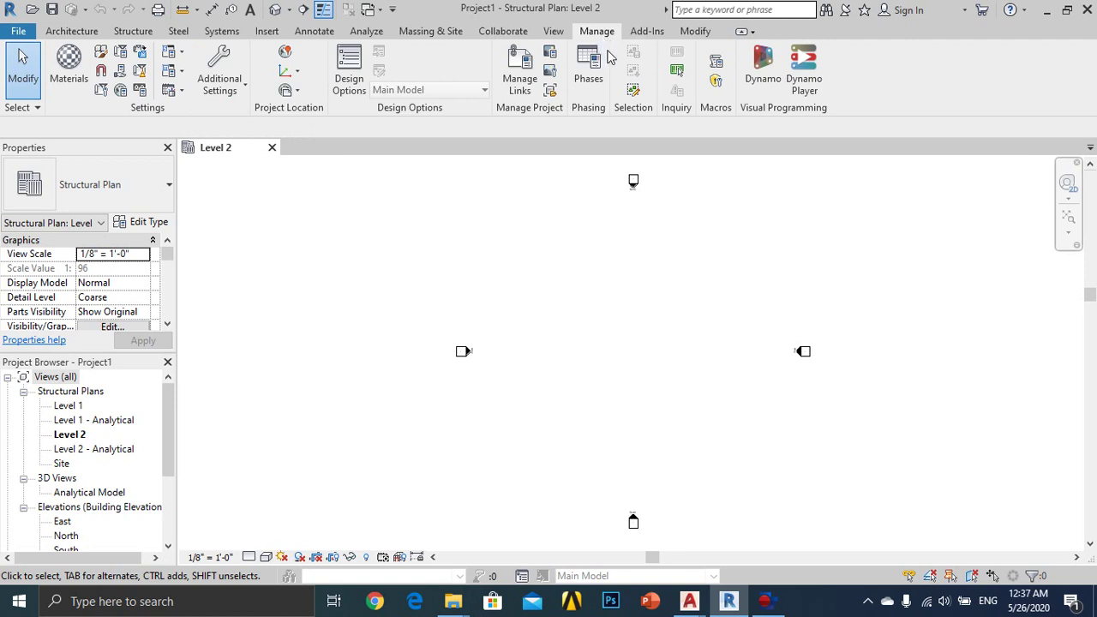
- Check the Add-Ins tab, then display the Modify tab's editing tools
{"action": "left_click", "coordinate": [639, 33]}
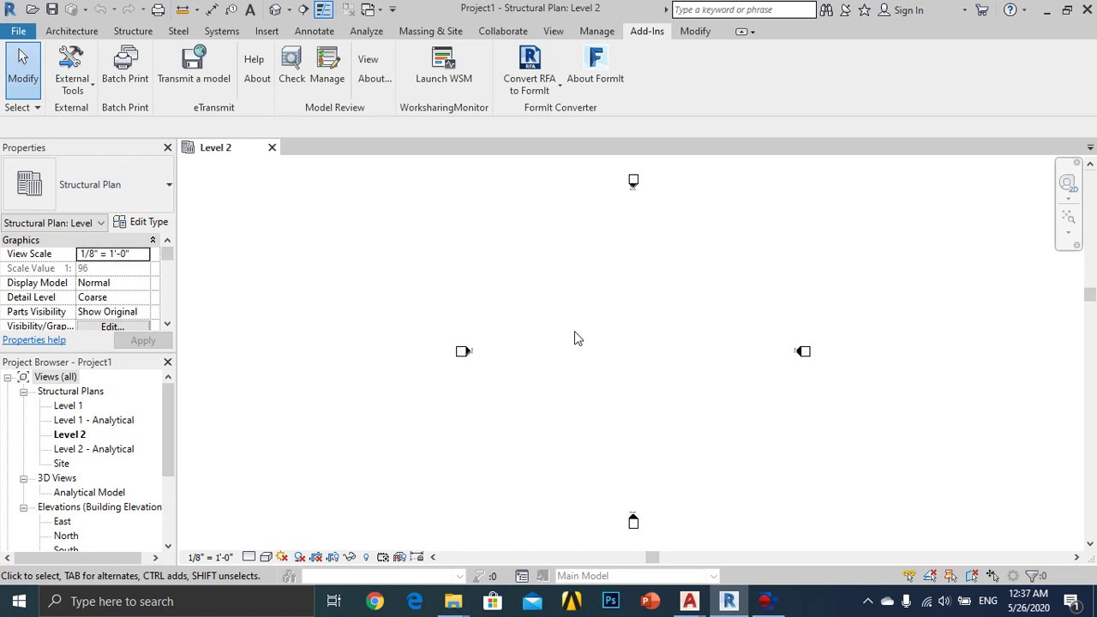
{"action": "left_click", "coordinate": [695, 32]}
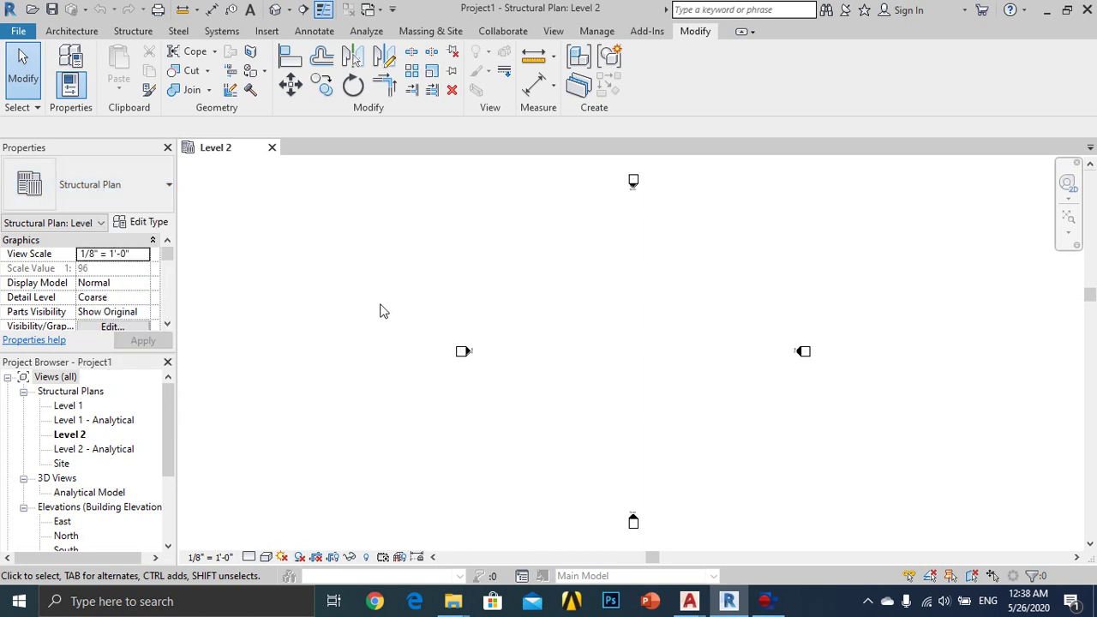
{"action": "left_click_drag", "start_coordinate": [389, 296], "coordinate": [522, 395]}
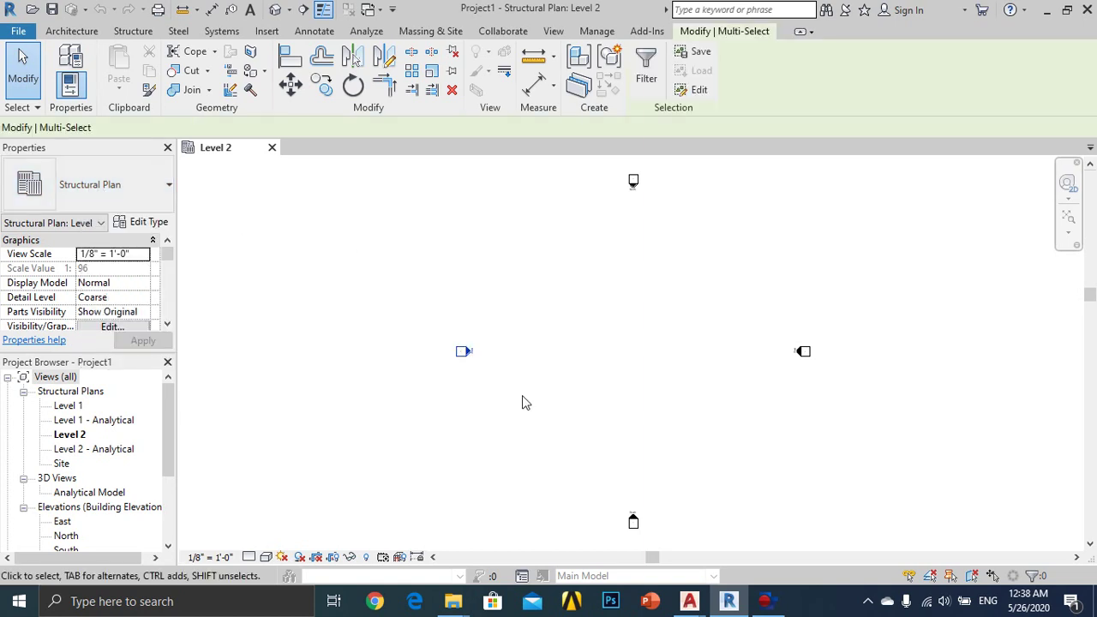
{"action": "left_click", "coordinate": [450, 341]}
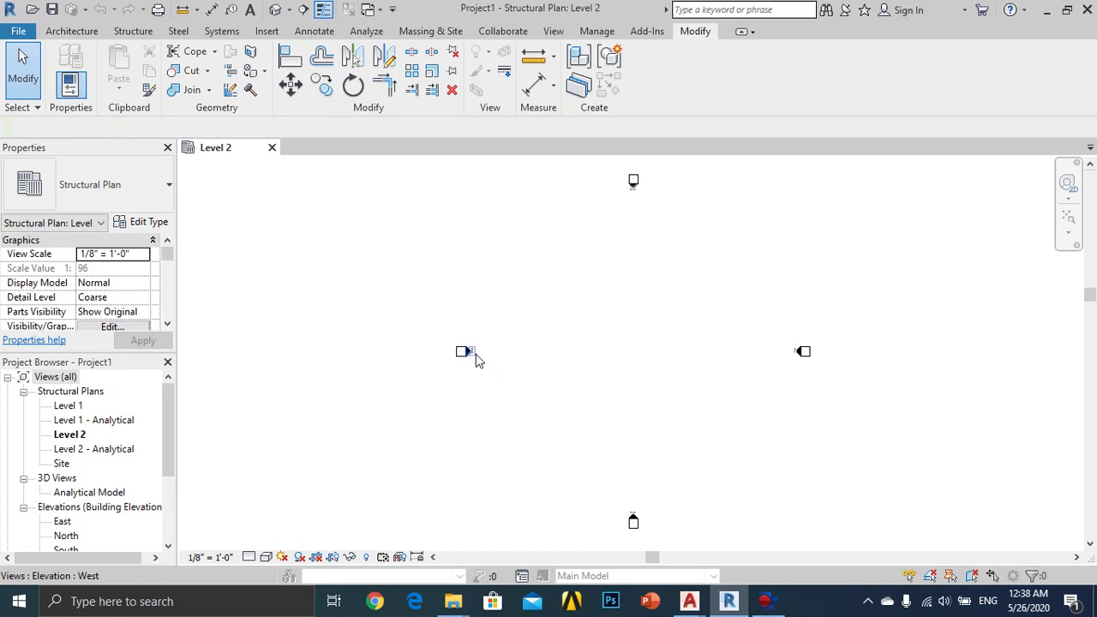
{"action": "left_click", "coordinate": [473, 358]}
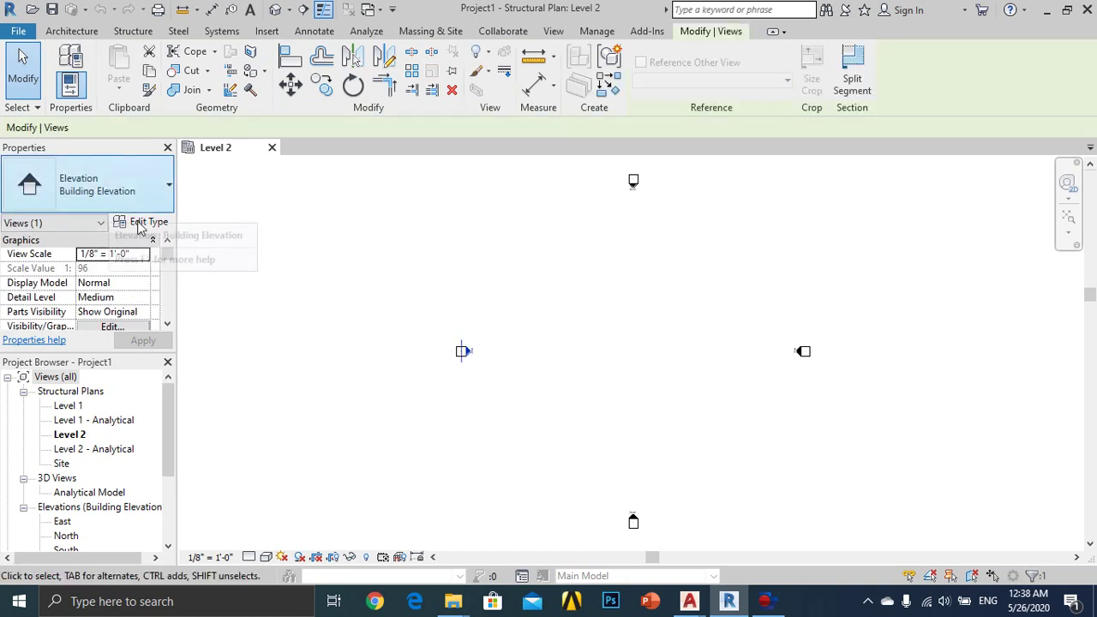
{"action": "left_click", "coordinate": [485, 299]}
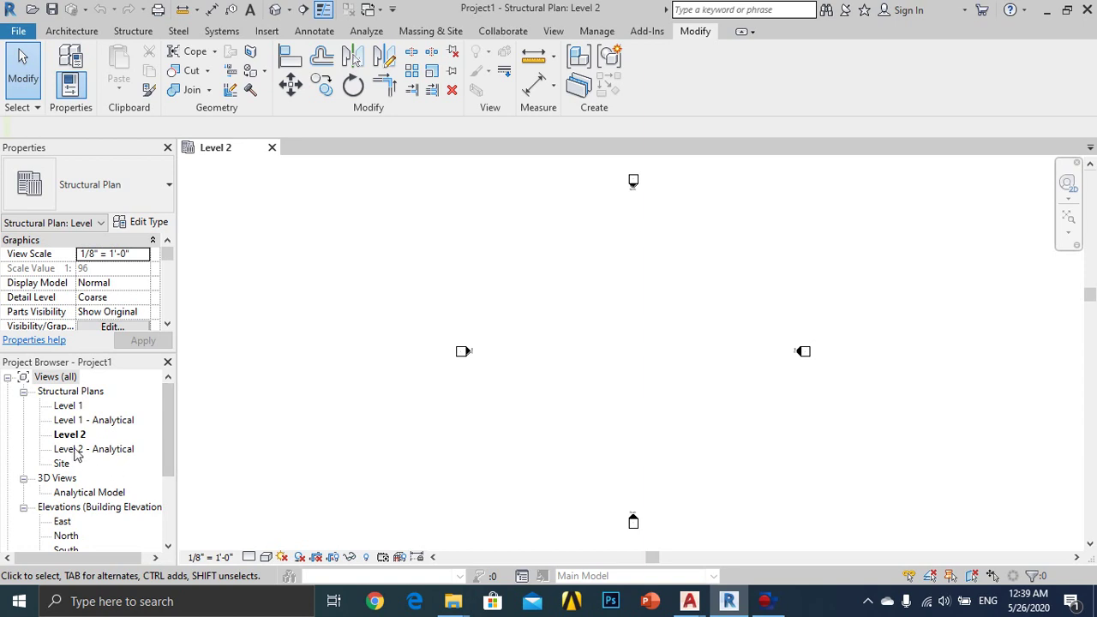
{"action": "scroll", "coordinate": [105, 443], "scroll_direction": "down", "scroll_amount": 1}
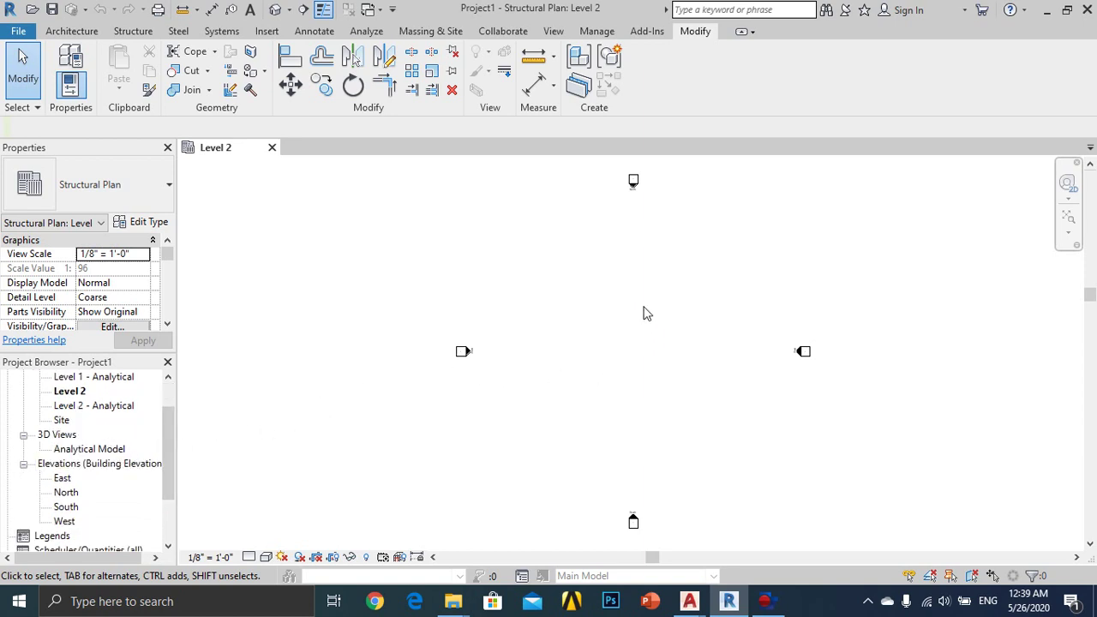
{"action": "middle_click_drag", "start_coordinate": [650, 314], "coordinate": [610, 316]}
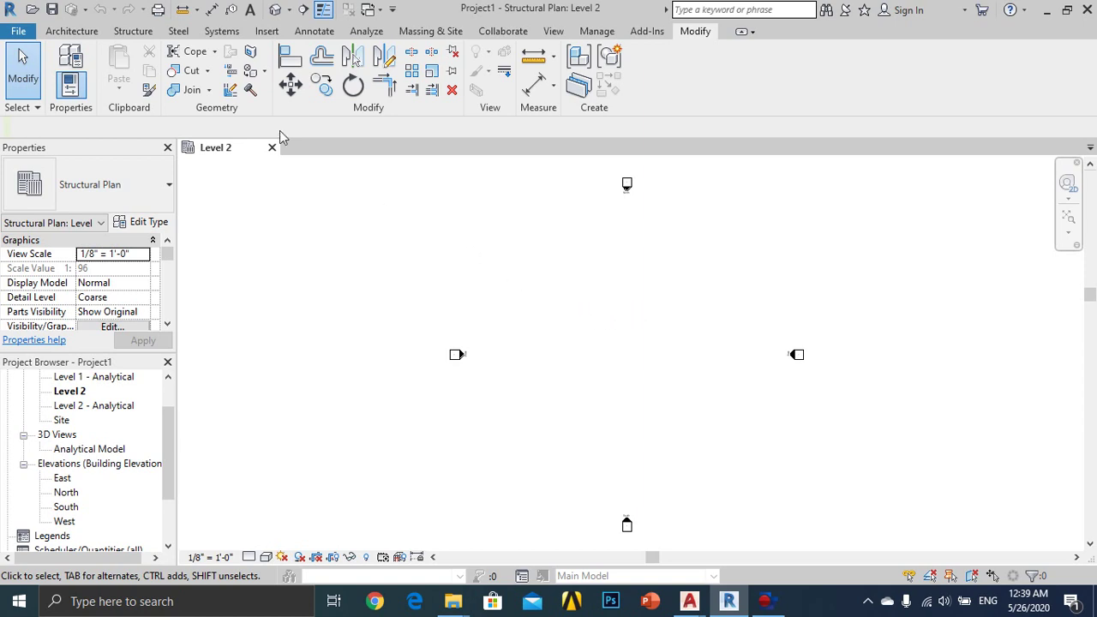
- Draw a vertical 28'-0" Generic - 8" structural wall on Level 2 using WA
{"action": "left_click", "coordinate": [72, 31]}
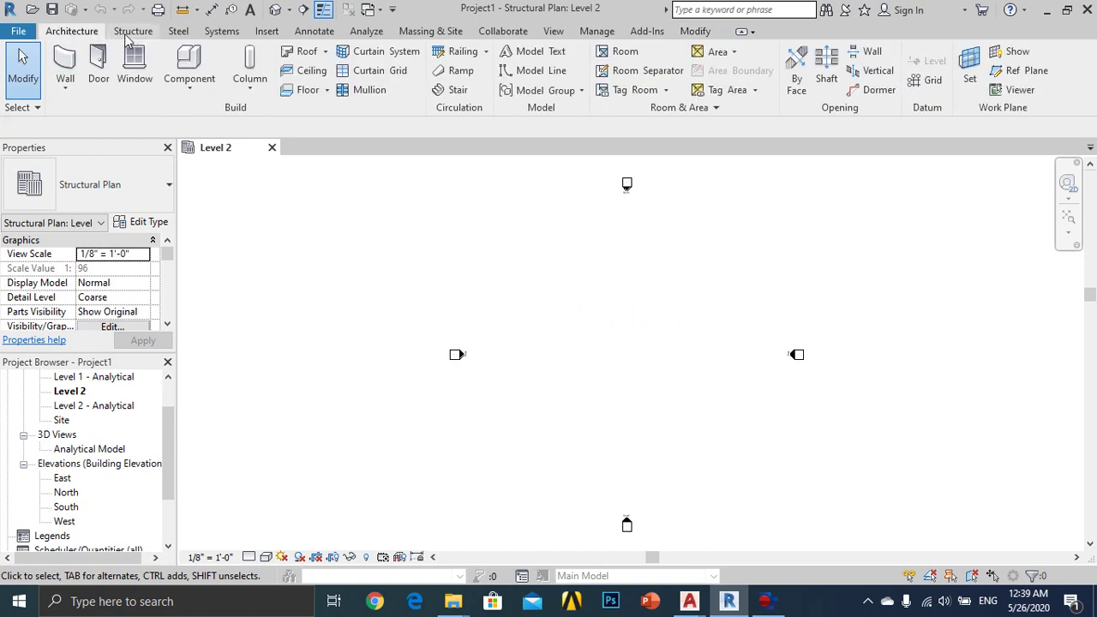
{"action": "left_click", "coordinate": [133, 32]}
{"action": "left_click", "coordinate": [72, 33]}
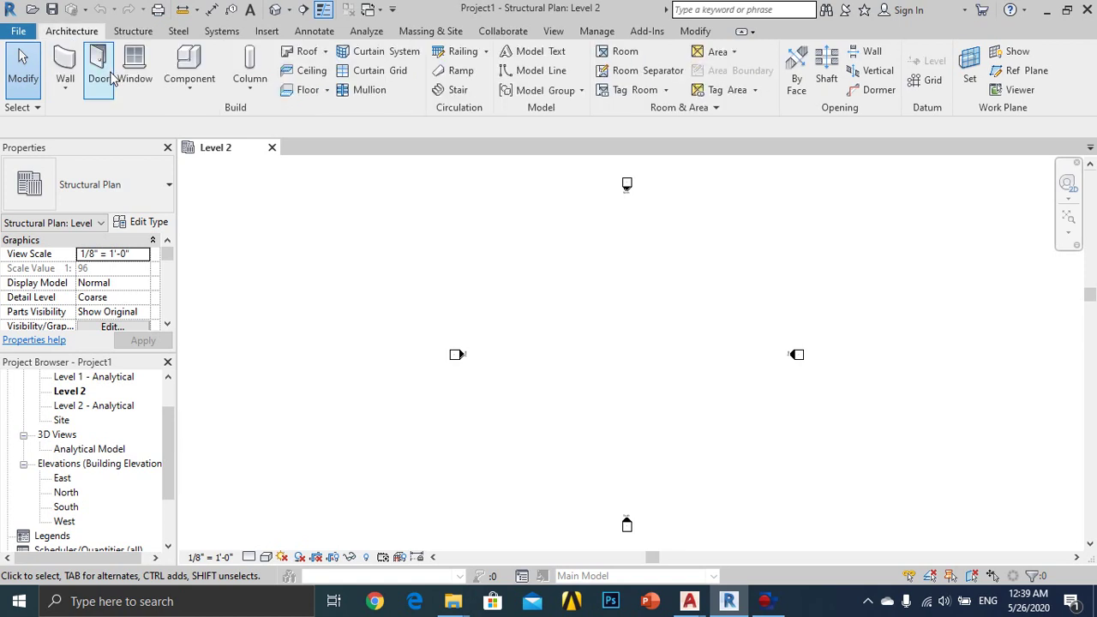
{"action": "left_click", "coordinate": [121, 34]}
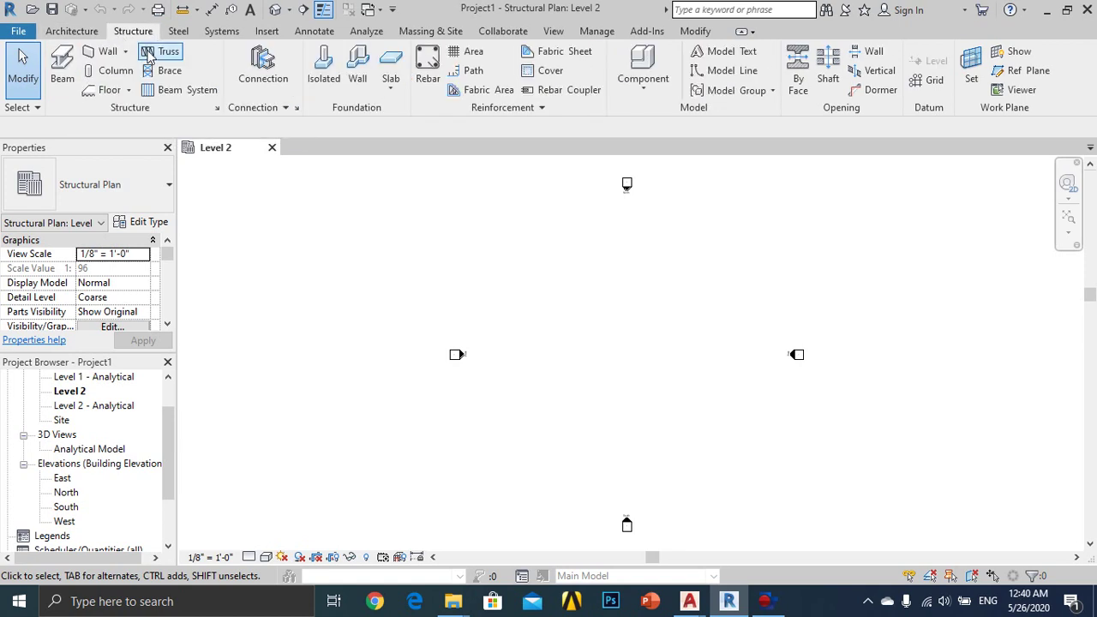
{"action": "key", "text": "w"}
{"action": "key", "text": "a"}
{"action": "left_click", "coordinate": [597, 304]}
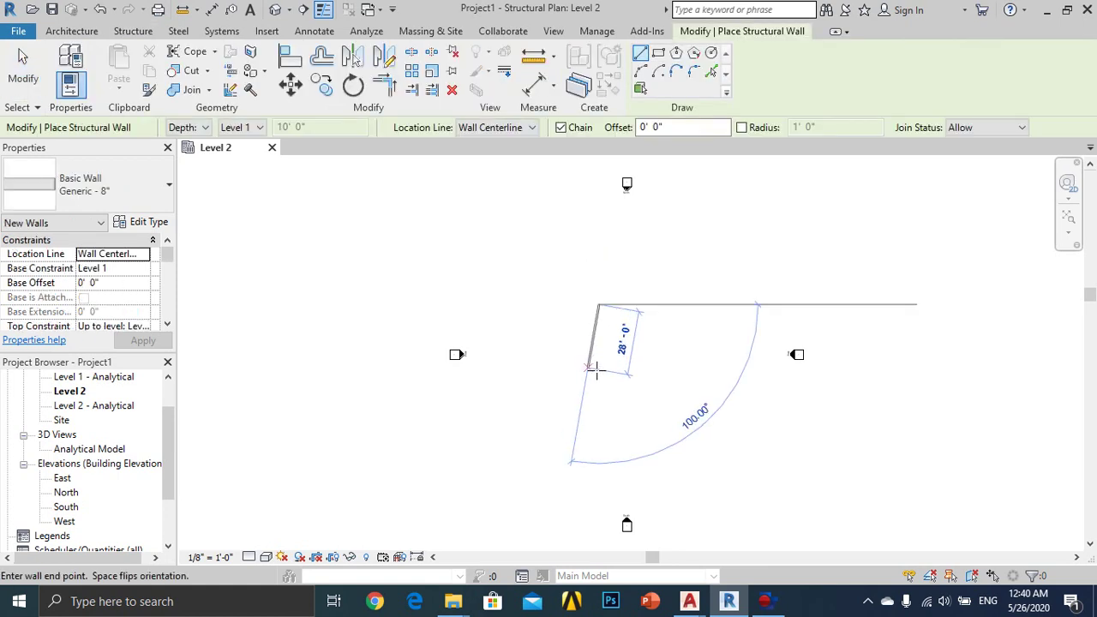
{"action": "left_click", "coordinate": [598, 368]}
- Exit the wall tool and select the newly placed wall
{"action": "key", "text": "Escape"}
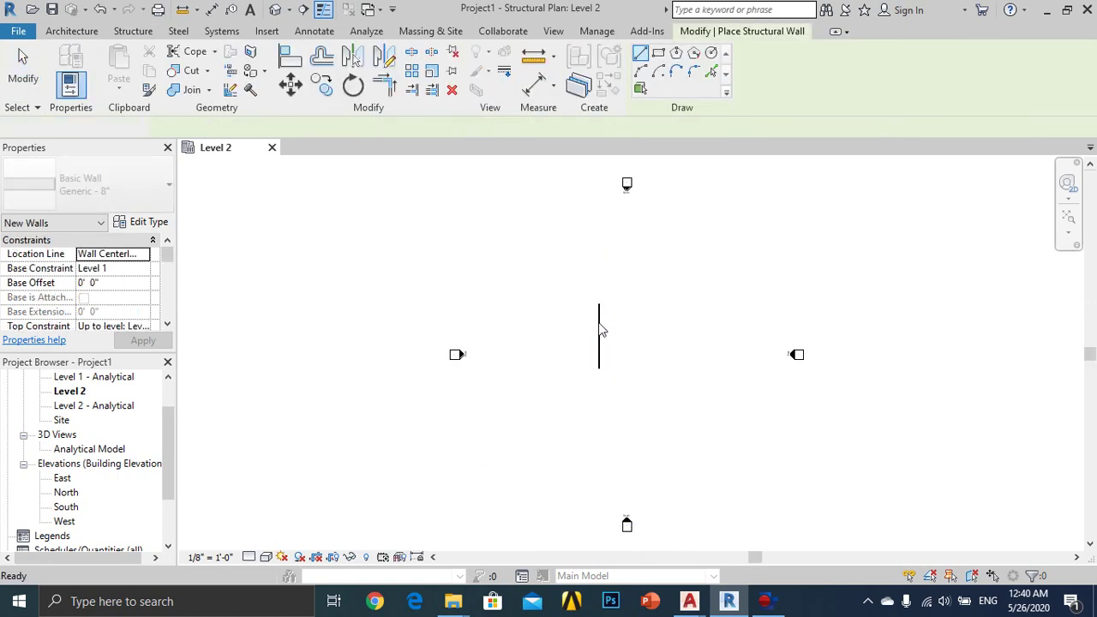
{"action": "key", "text": "Escape"}
{"action": "scroll", "coordinate": [598, 324], "scroll_direction": "up", "scroll_amount": 3}
{"action": "left_click", "coordinate": [599, 335]}
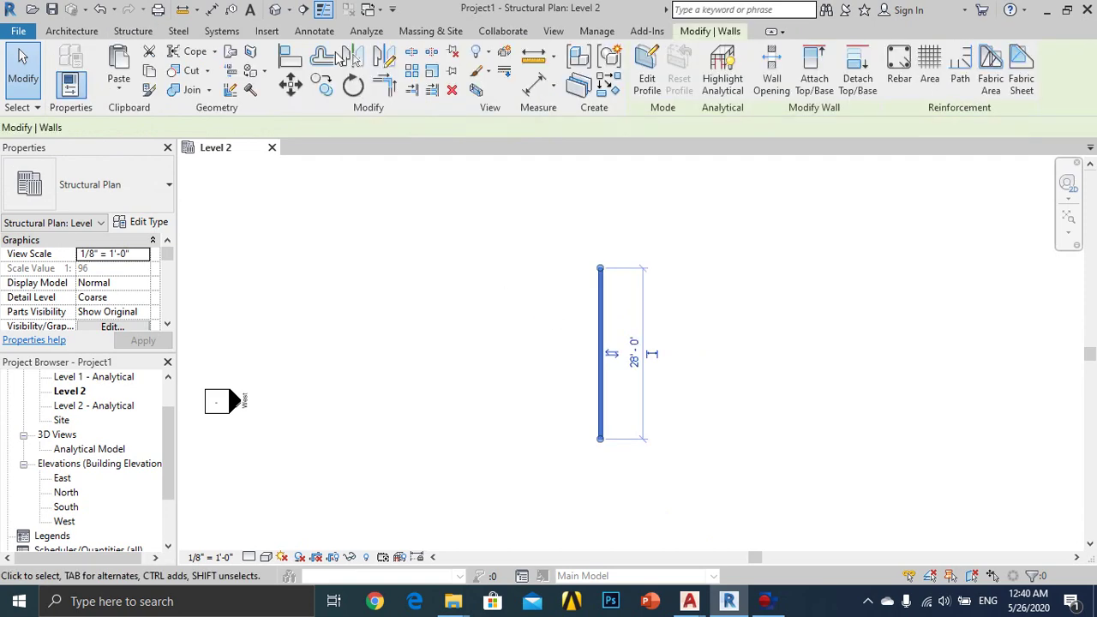
{"action": "left_click", "coordinate": [275, 10]}
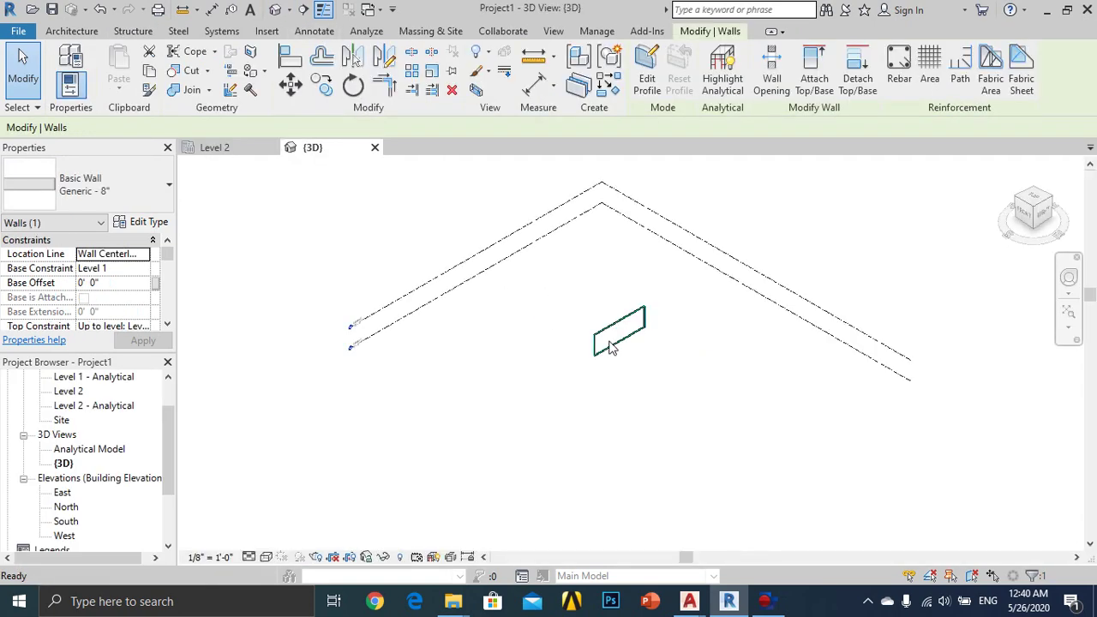
{"action": "left_click", "coordinate": [627, 360]}
{"action": "scroll", "coordinate": [617, 369], "scroll_direction": "up", "scroll_amount": 3}
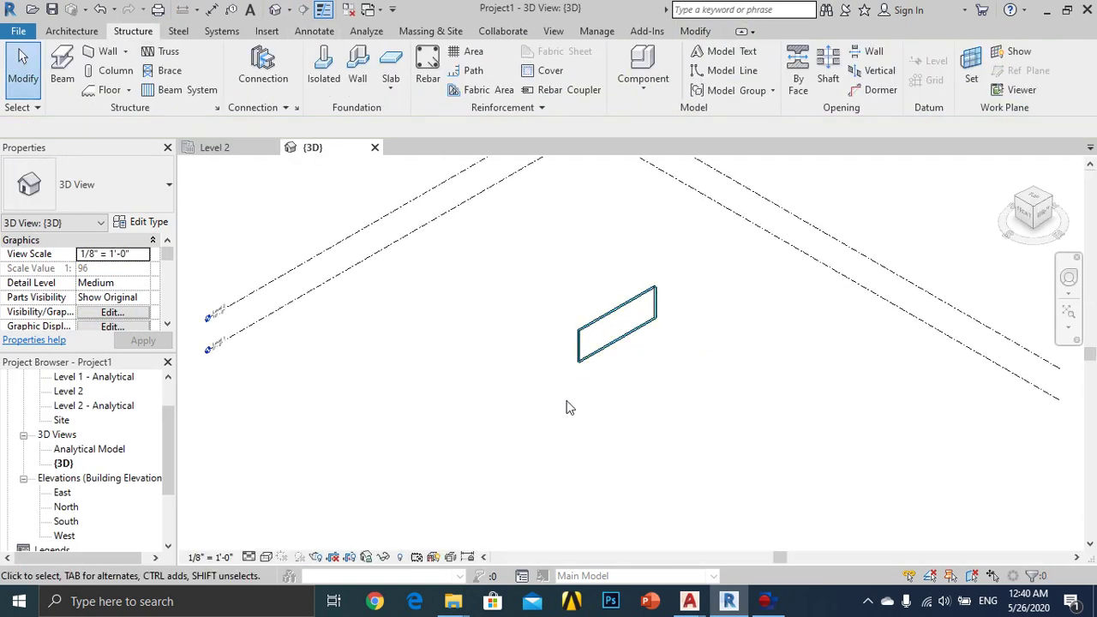
{"action": "scroll", "coordinate": [575, 390], "scroll_direction": "down", "scroll_amount": 2}
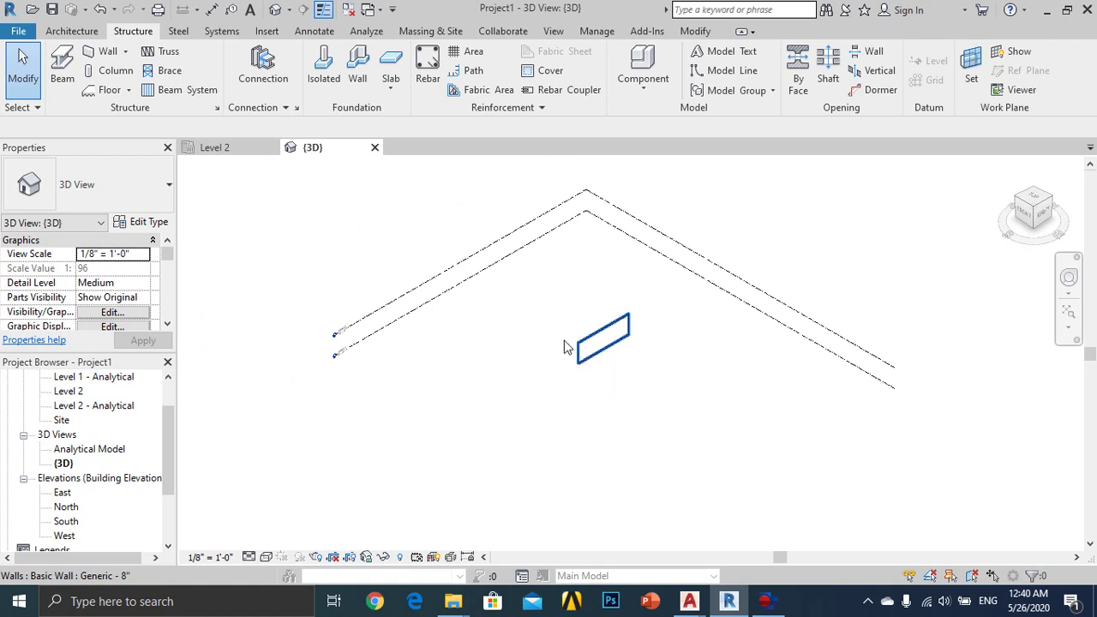
{"action": "scroll", "coordinate": [343, 355], "scroll_direction": "up", "scroll_amount": 3}
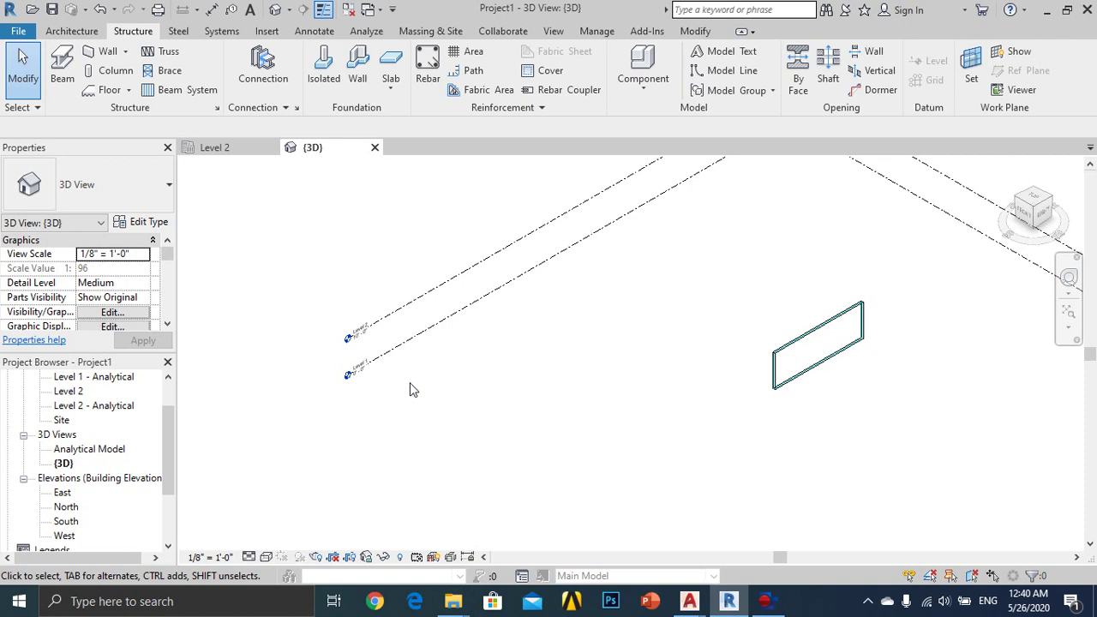
{"action": "left_click", "coordinate": [801, 349]}
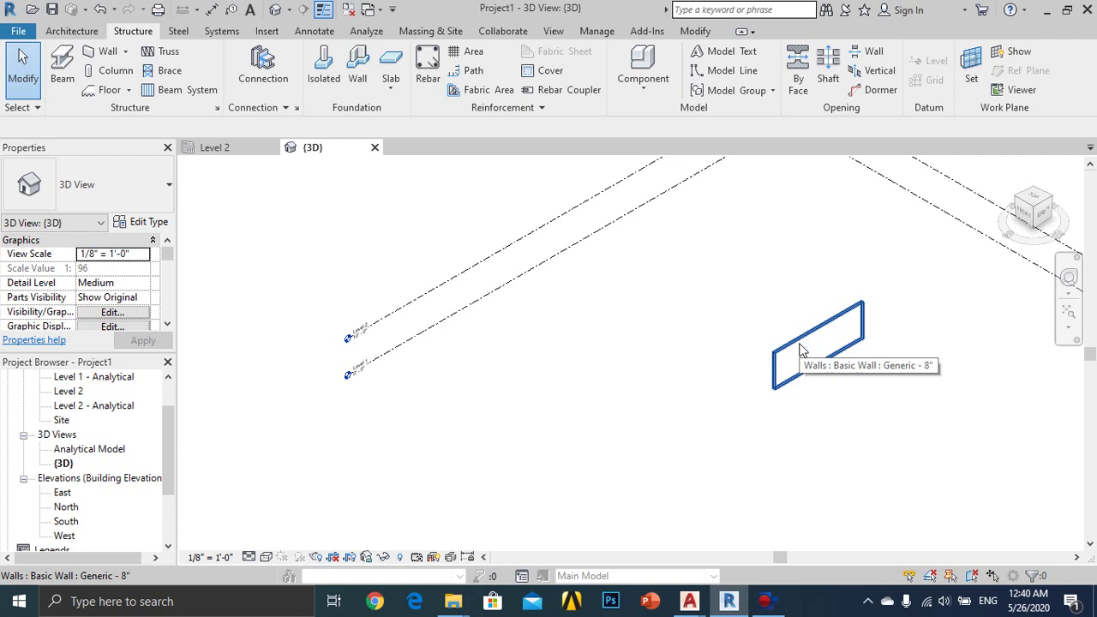
{"action": "scroll", "coordinate": [780, 308], "scroll_direction": "down", "scroll_amount": 2}
{"action": "middle_click_drag", "start_coordinate": [743, 298], "coordinate": [689, 317]}
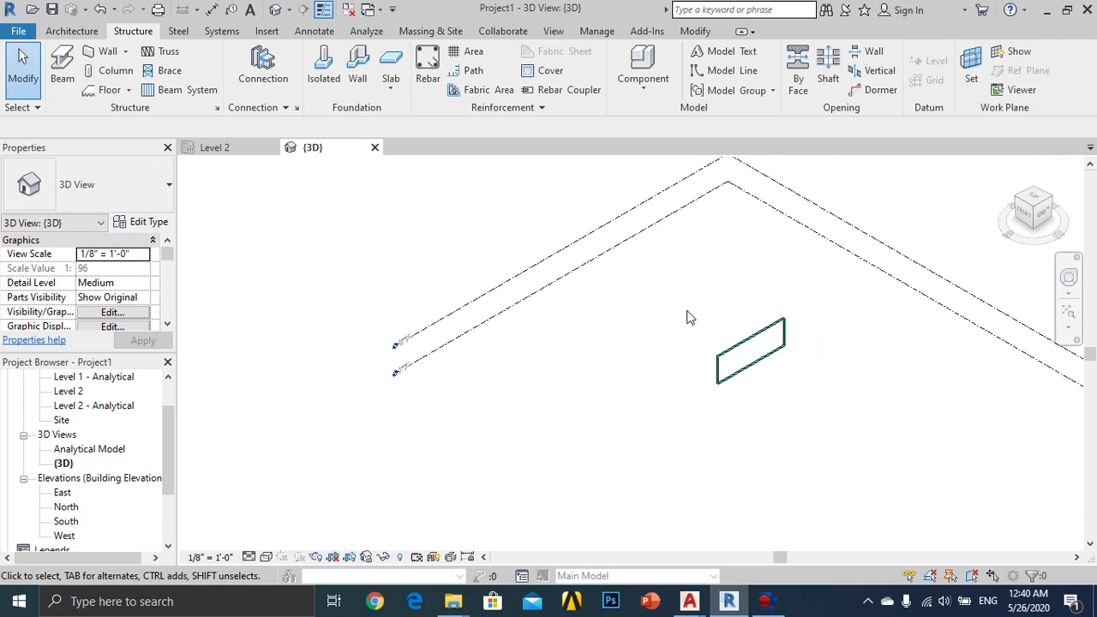
{"action": "middle_click_drag", "start_coordinate": [684, 318], "coordinate": [591, 362]}
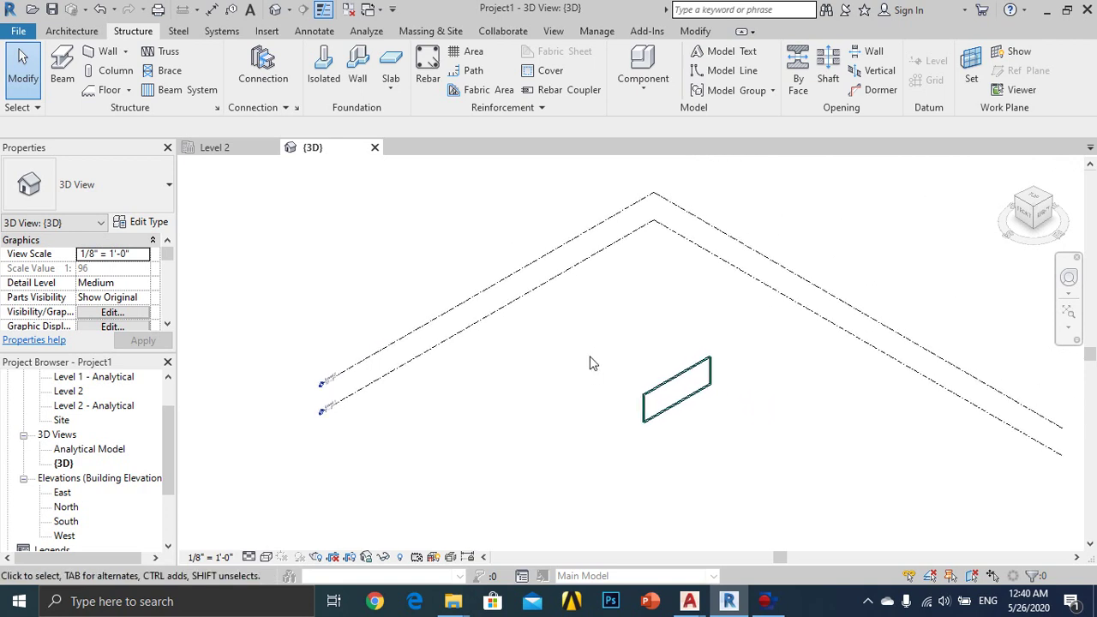